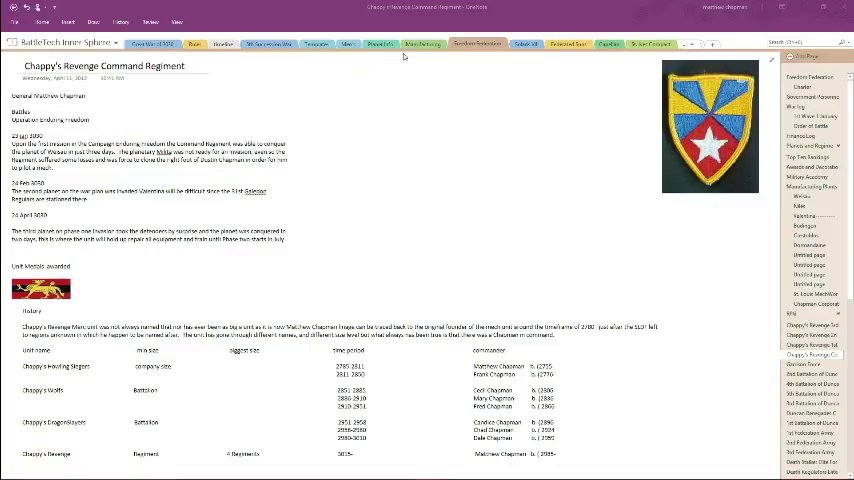
- Check the full section list, dismiss it, and open the Mercs units-and-contracts page
click(695, 44)
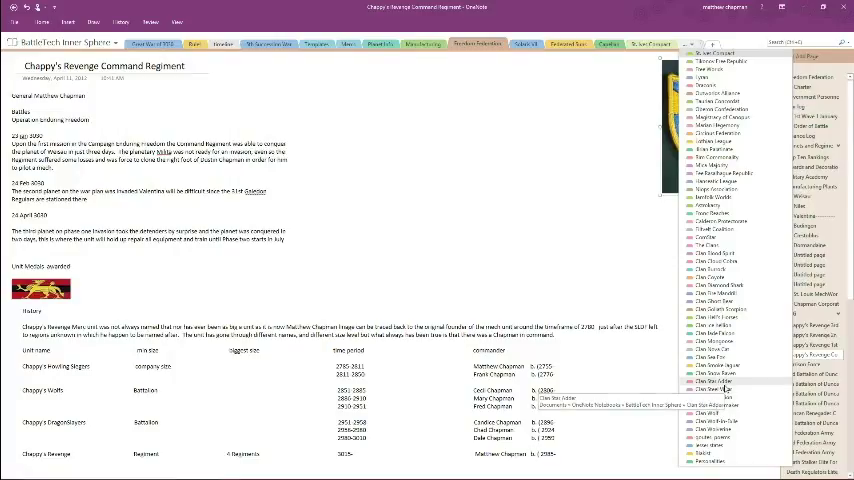
click(565, 158)
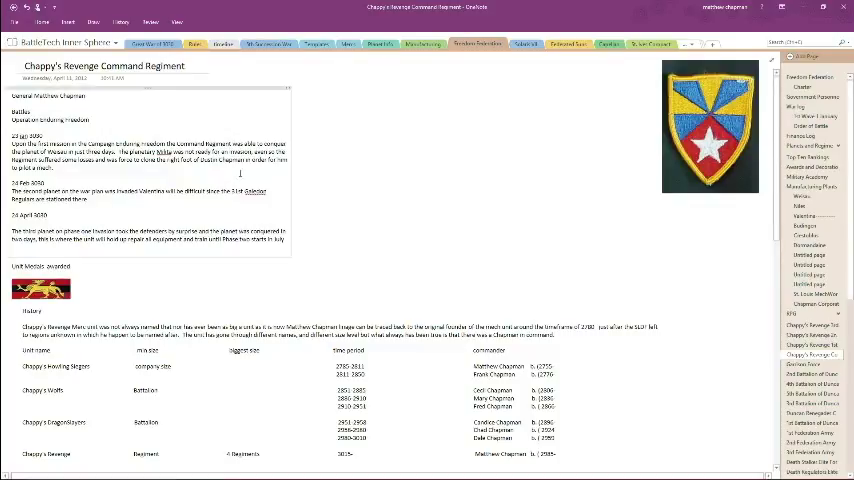
click(352, 44)
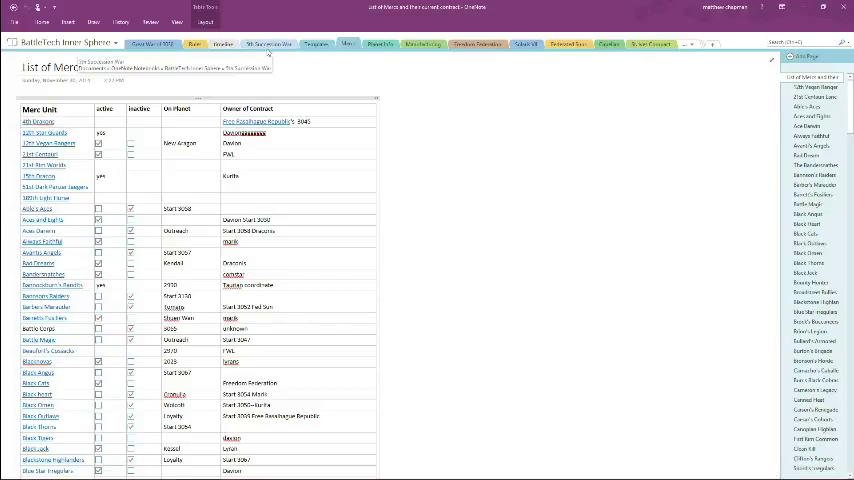
- Go to the 5th Succession War section, where the July 3030 map page is
click(270, 44)
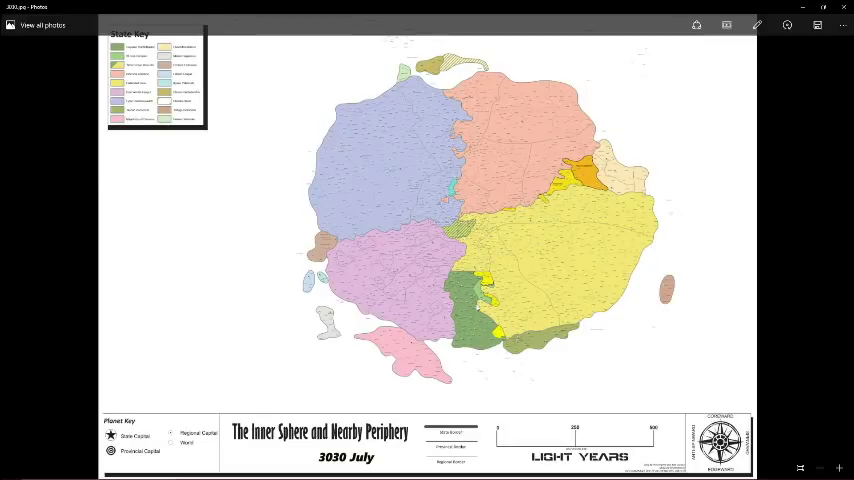
- Close the Photos map and open the Freedom Federation Awards and Decorations page
click(843, 7)
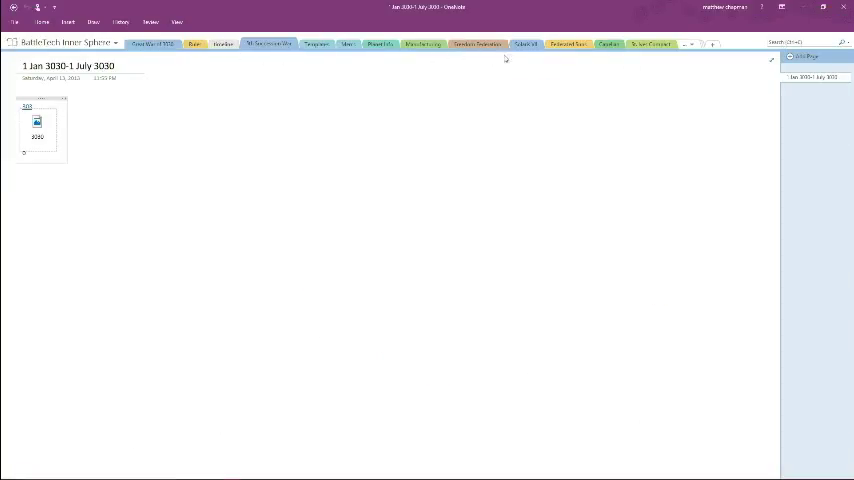
click(471, 45)
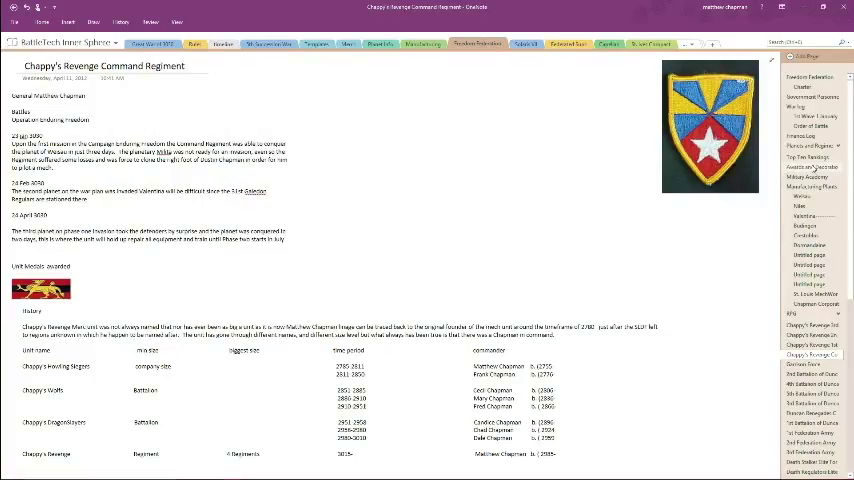
click(814, 167)
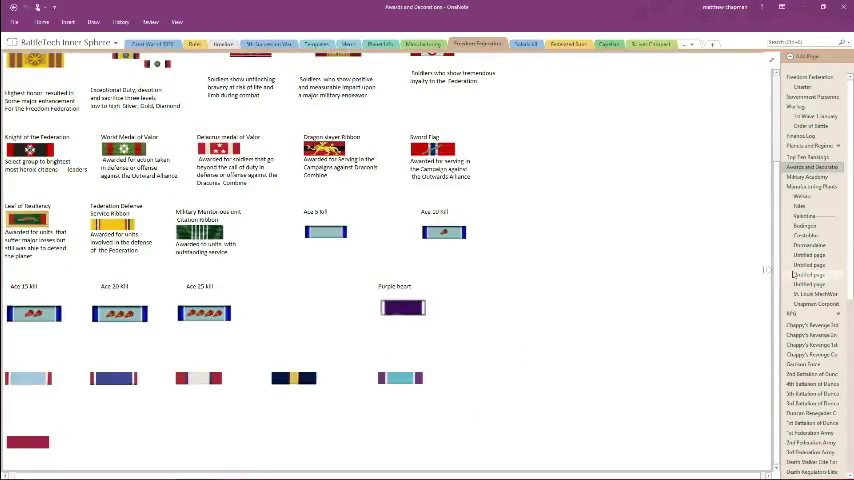
scroll(514, 169, up, 3)
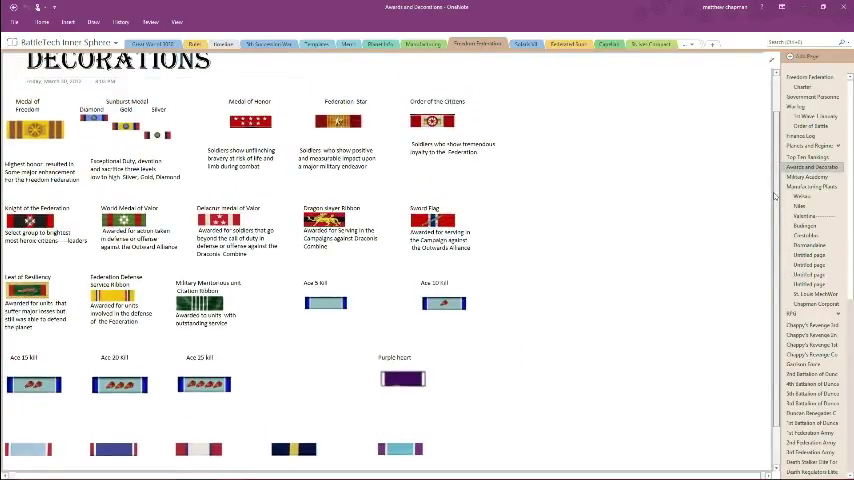
scroll(514, 169, up, 1)
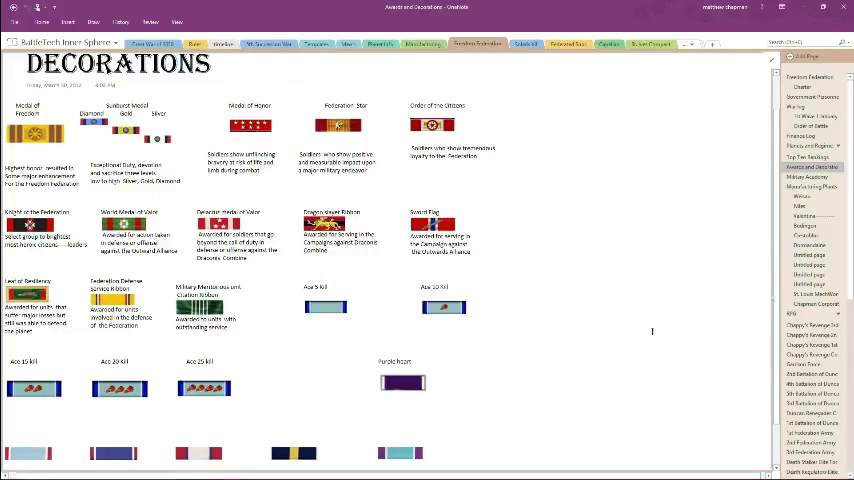
scroll(359, 373, down, 2)
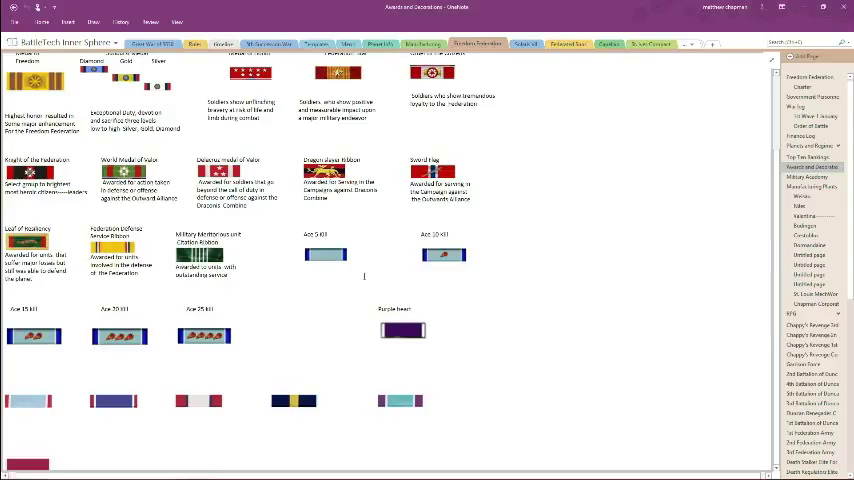
scroll(520, 250, up, 2)
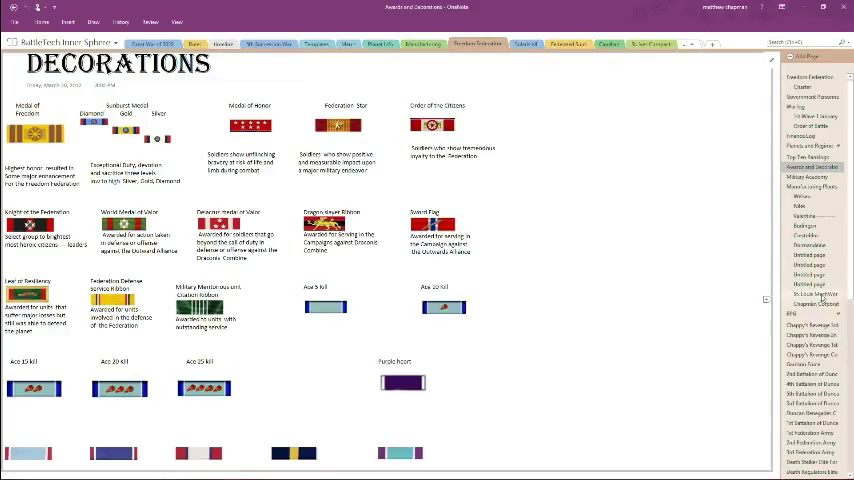
- Leave the medal page for the Chappy's Revenge Command Regiment page
click(812, 355)
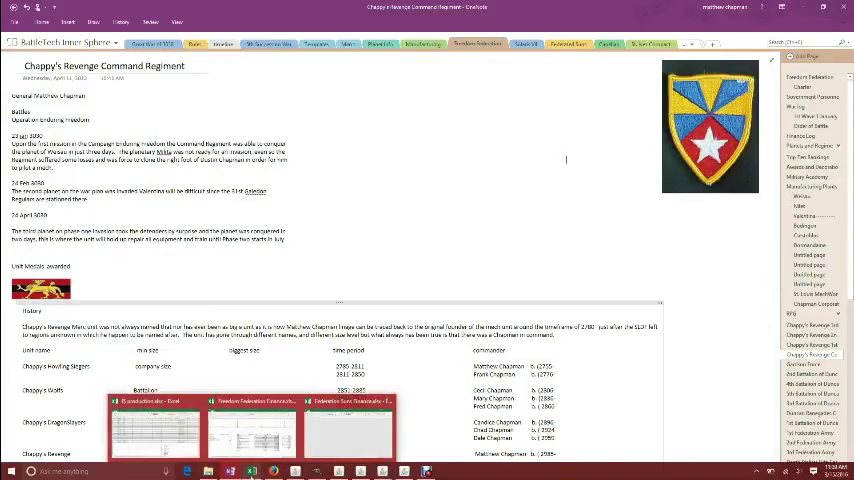
mouse_move(251, 470)
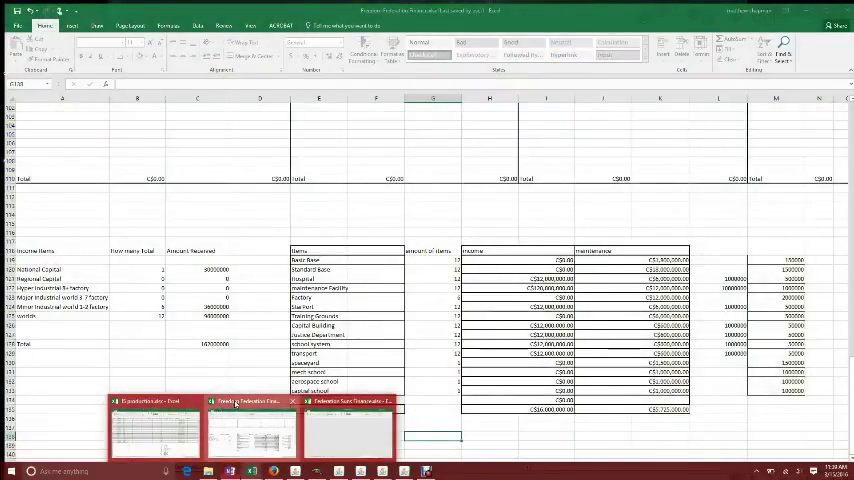
- Bring up the financials workbook and page through INFO, Total Budget and House Units
click(250, 430)
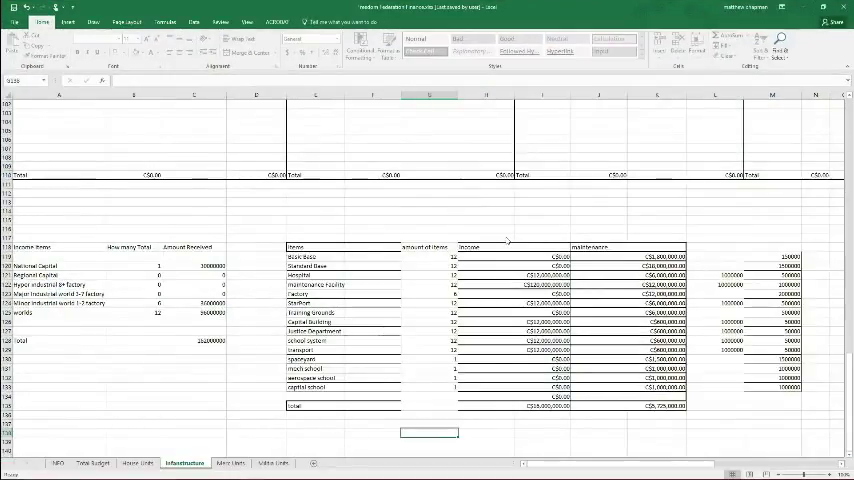
click(58, 463)
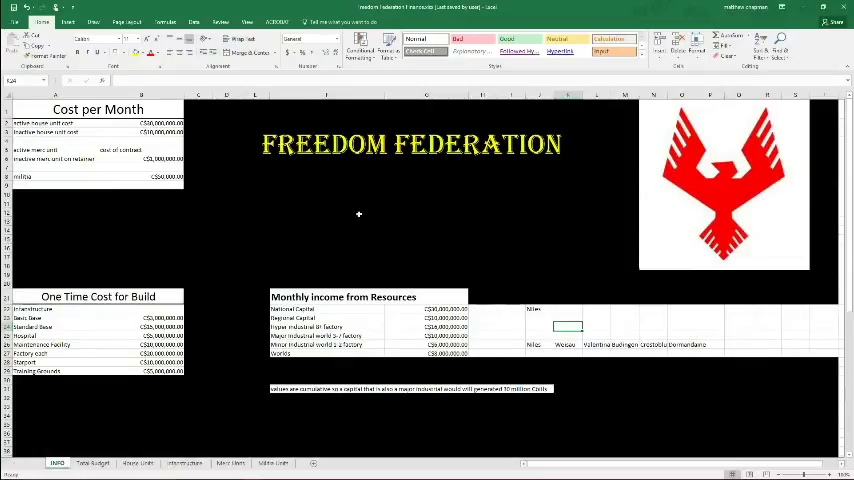
click(93, 463)
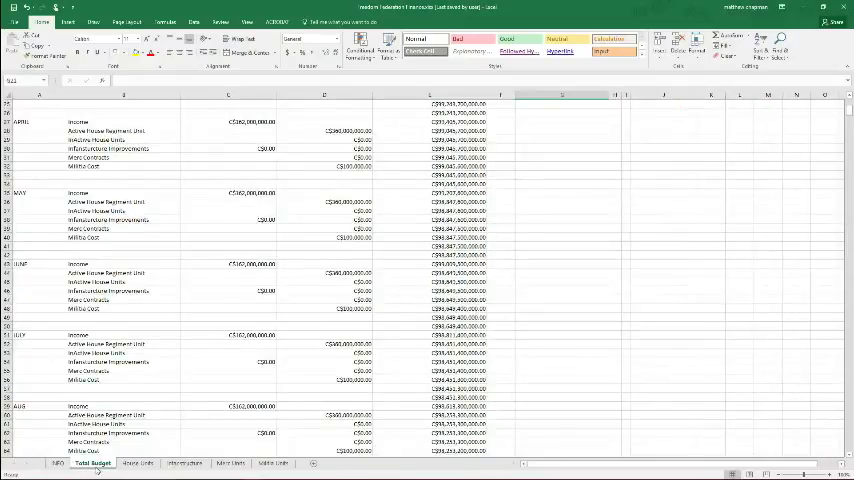
scroll(585, 308, up, 5)
scroll(580, 315, up, 5)
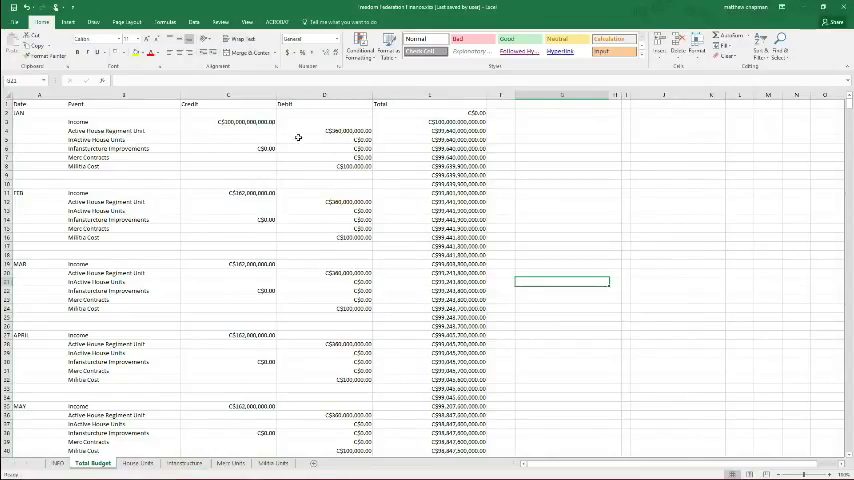
key(ctrl+Page_Down)
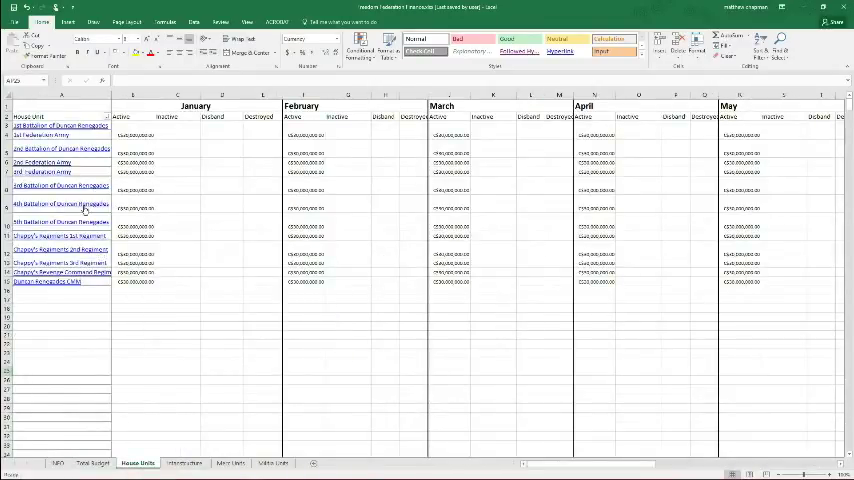
key(ctrl+Page_Down)
key(ctrl+Page_Down)
scroll(92, 200, up, 5)
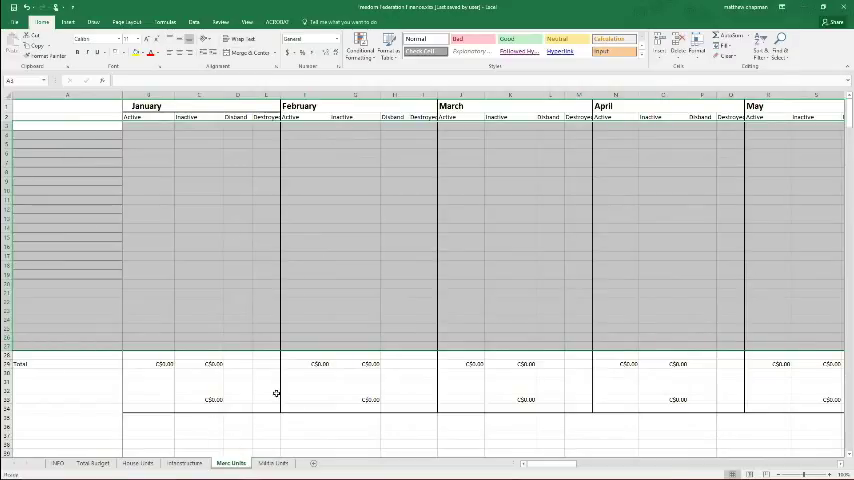
- Browse the Militia Units and Infrastructure sheets, then return to OneNote
click(272, 462)
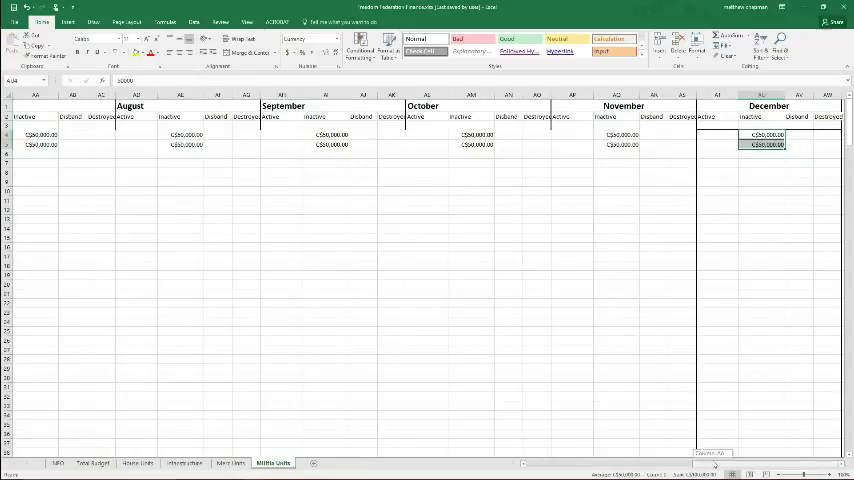
drag(700, 463, 530, 463)
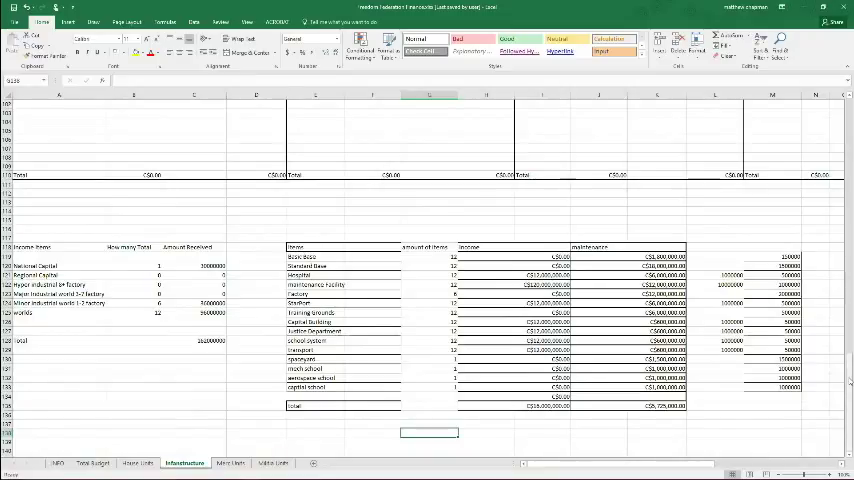
drag(848, 384, 848, 100)
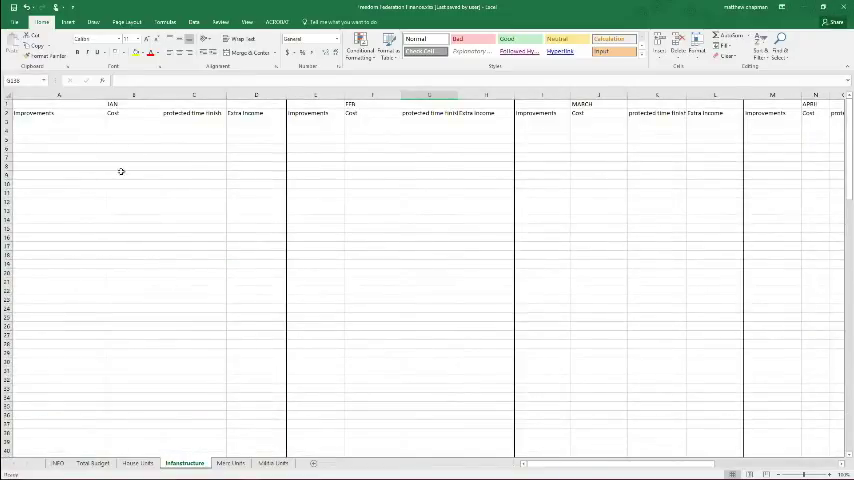
drag(848, 100, 848, 436)
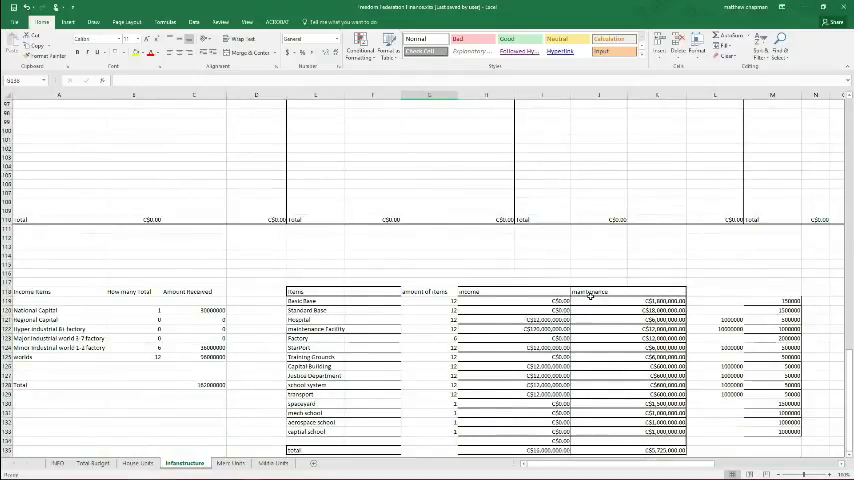
key(alt+Tab)
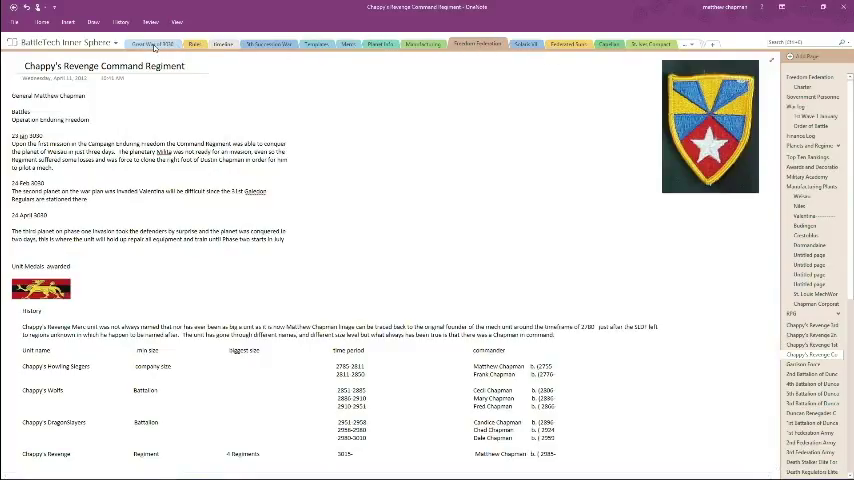
- In Rules, visit General rules and Tactical and Strategic Operations, ending on Interstellar operations
click(194, 45)
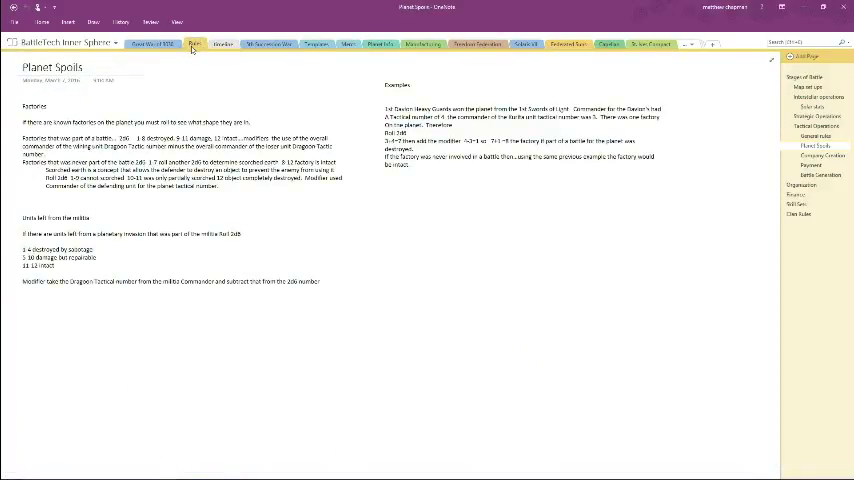
click(816, 137)
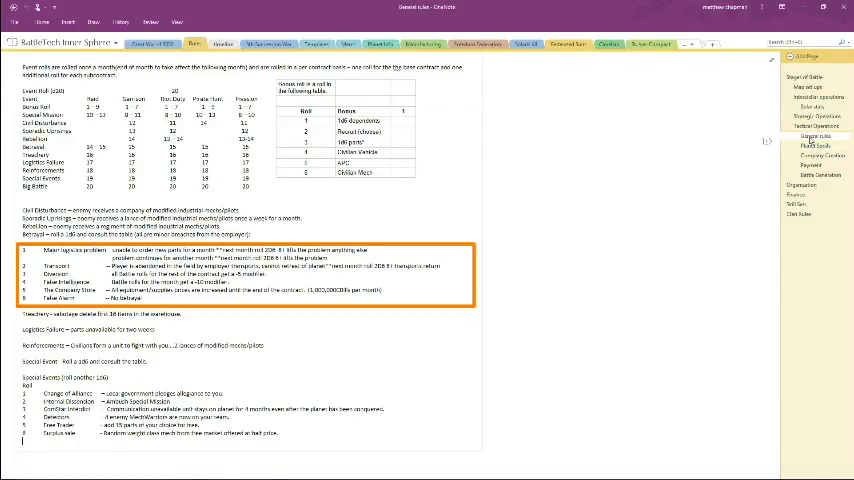
scroll(770, 200, up, 3)
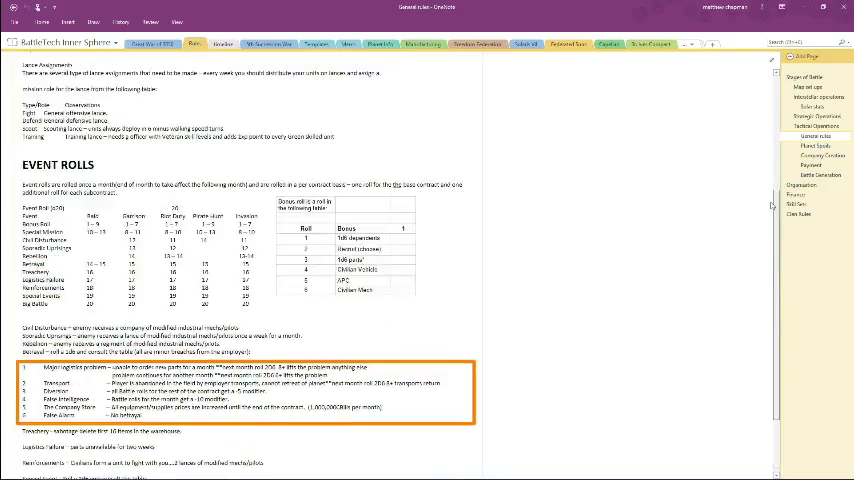
scroll(770, 203, up, 5)
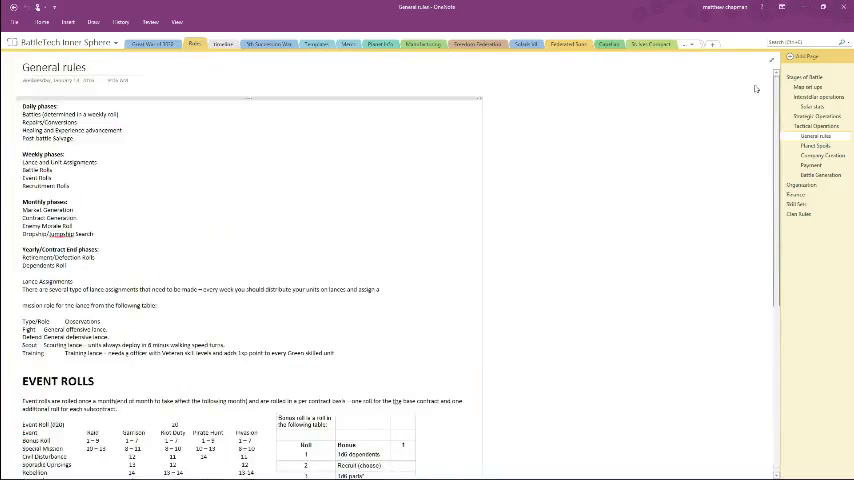
click(816, 127)
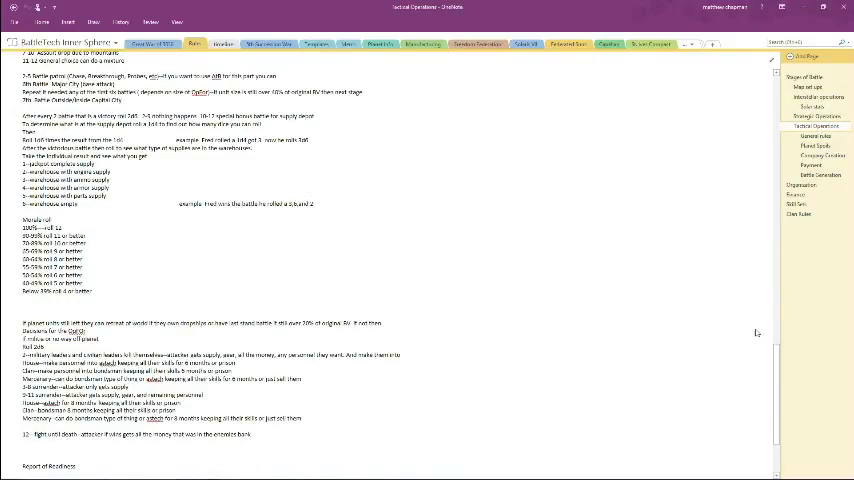
scroll(757, 330, up, 5)
scroll(758, 280, up, 5)
scroll(759, 220, up, 4)
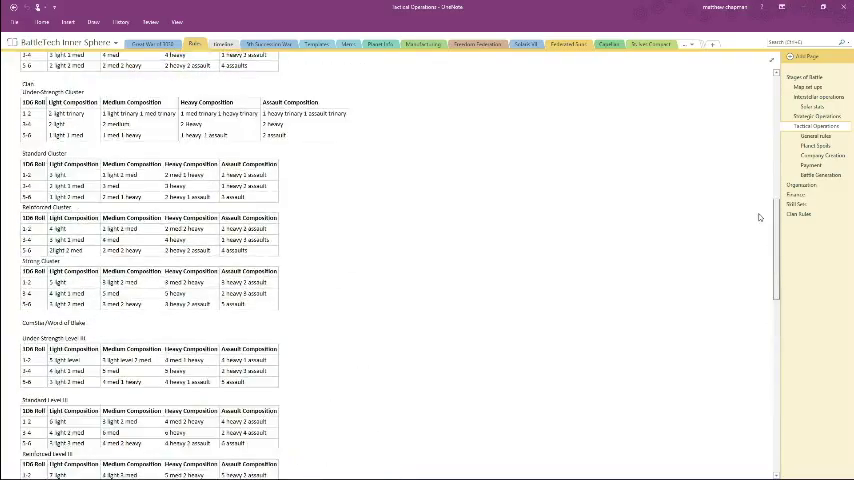
scroll(759, 217, up, 6)
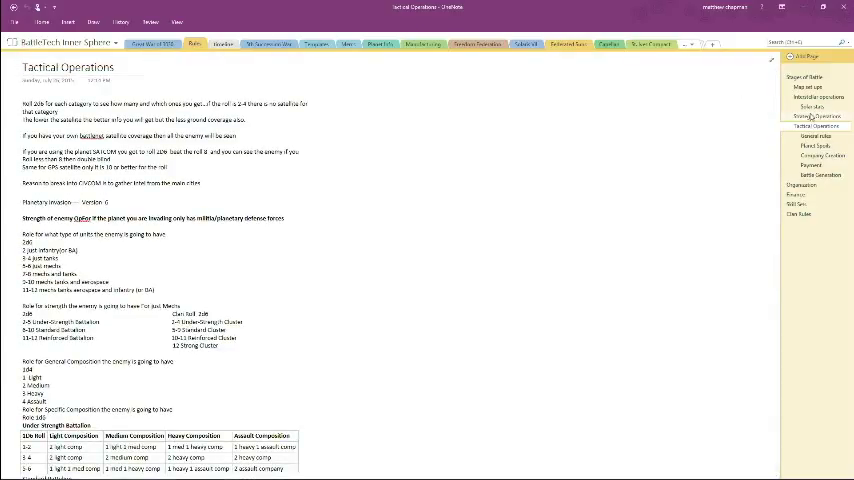
click(812, 117)
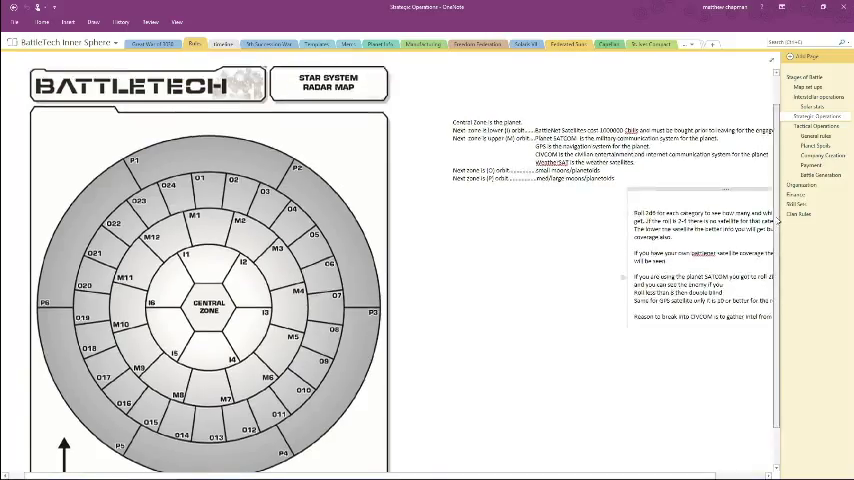
scroll(515, 150, up, 3)
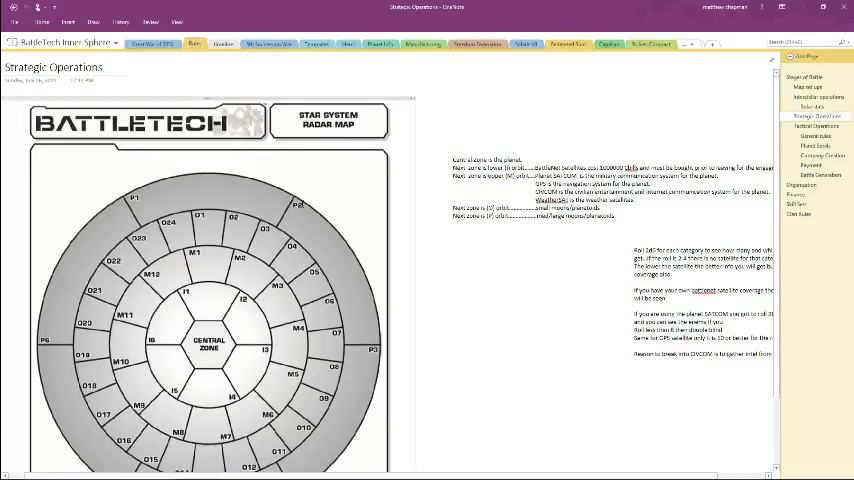
scroll(505, 215, down, 3)
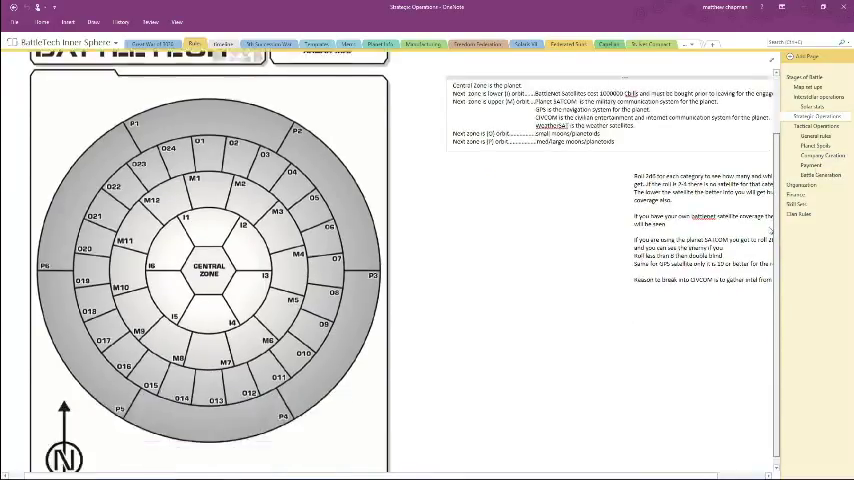
scroll(505, 215, up, 3)
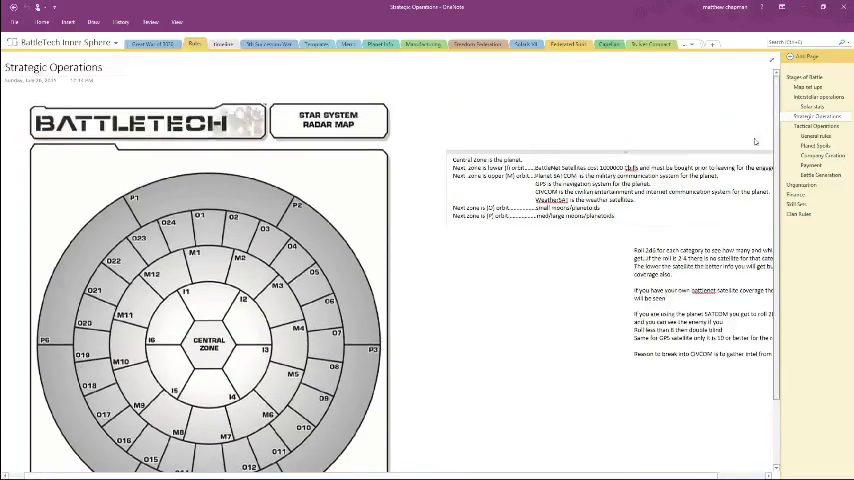
click(815, 135)
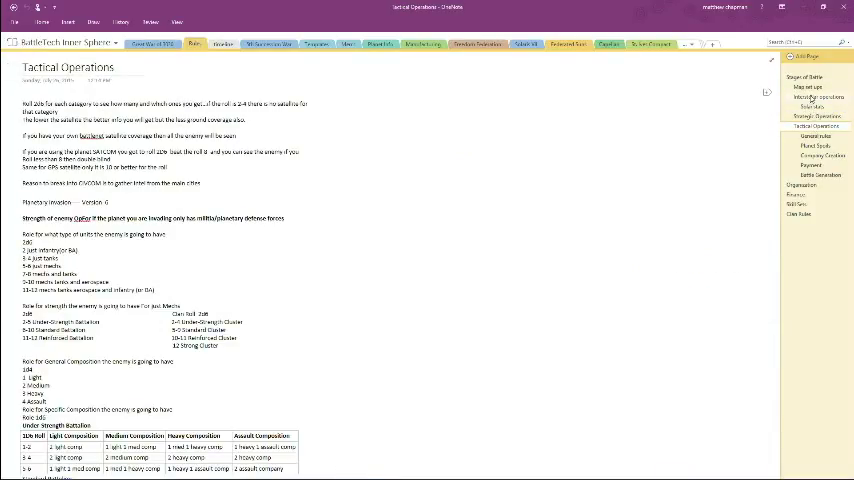
click(818, 96)
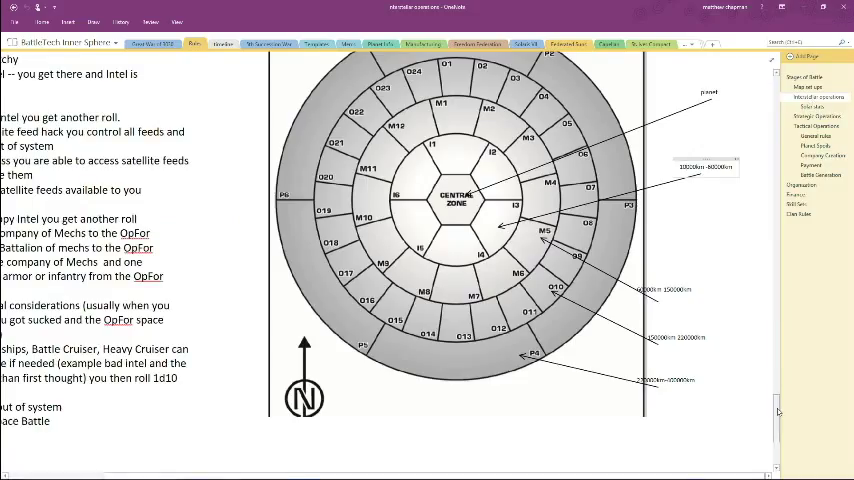
drag(775, 303, 772, 73)
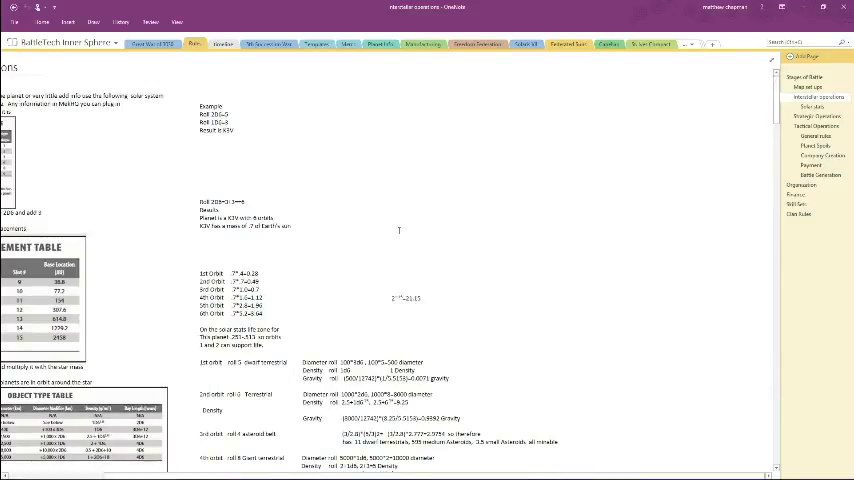
drag(492, 475, 380, 475)
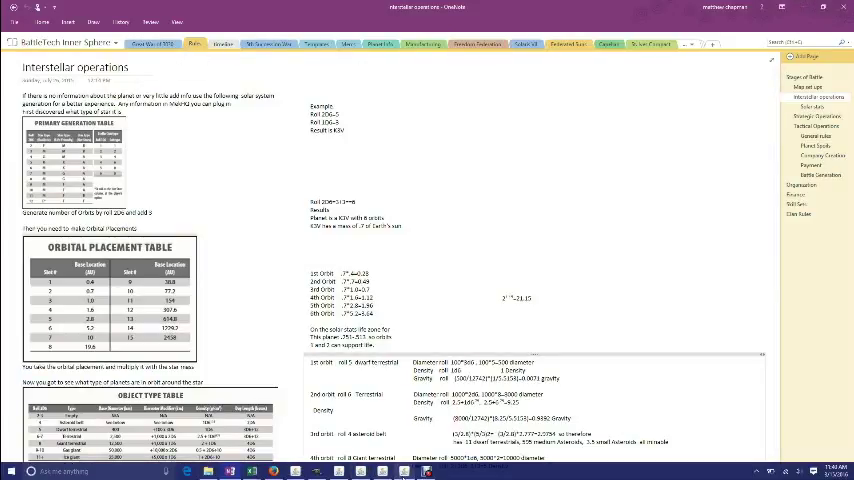
click(405, 471)
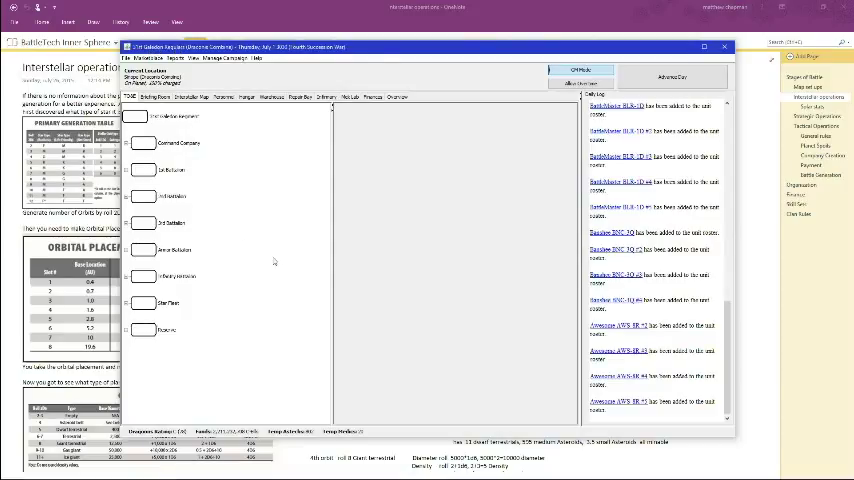
click(133, 117)
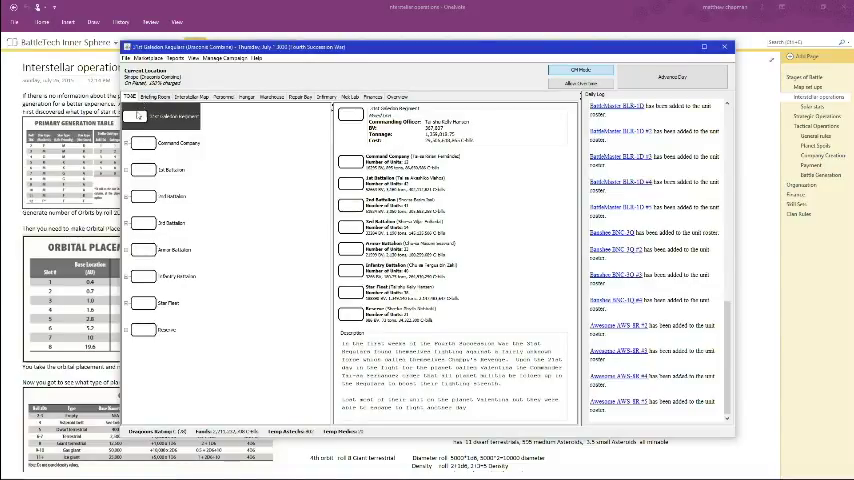
click(152, 97)
click(194, 117)
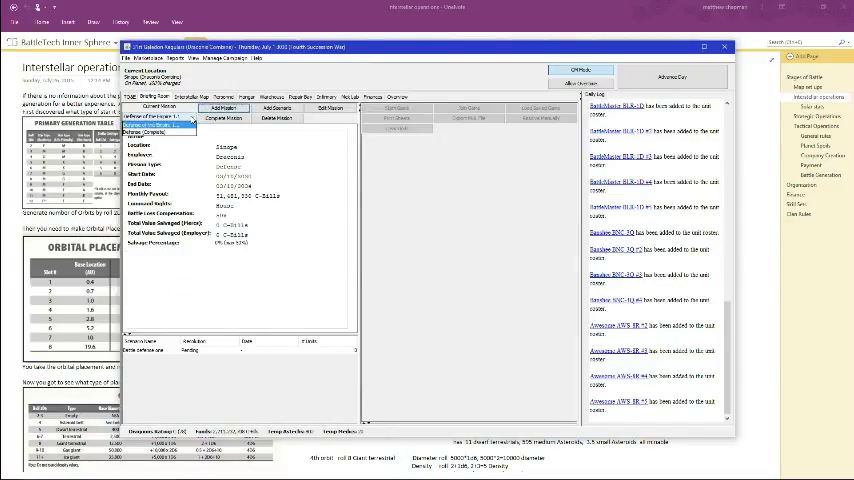
click(165, 133)
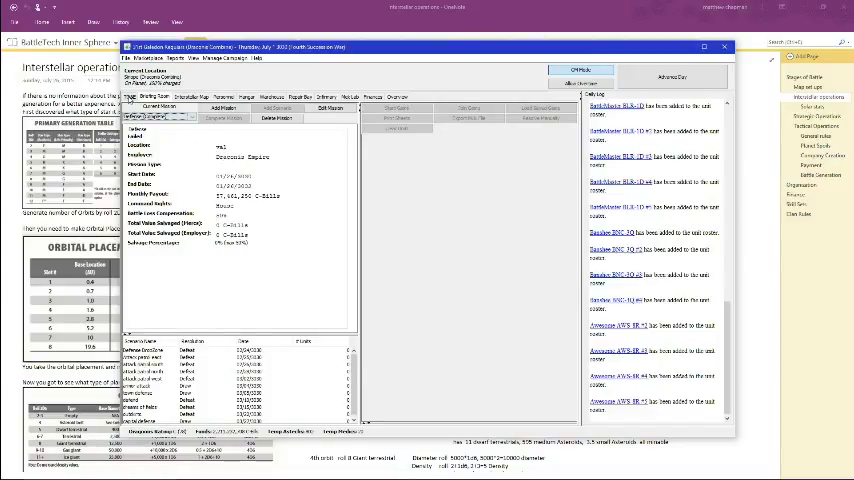
click(130, 97)
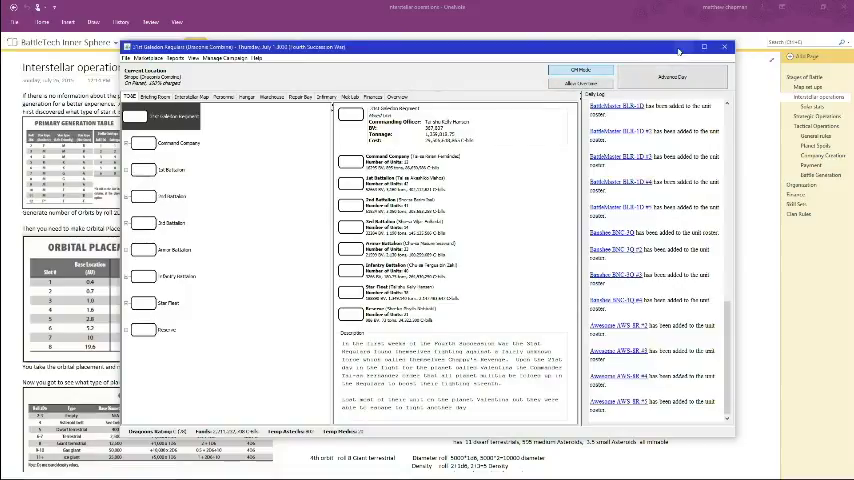
click(703, 47)
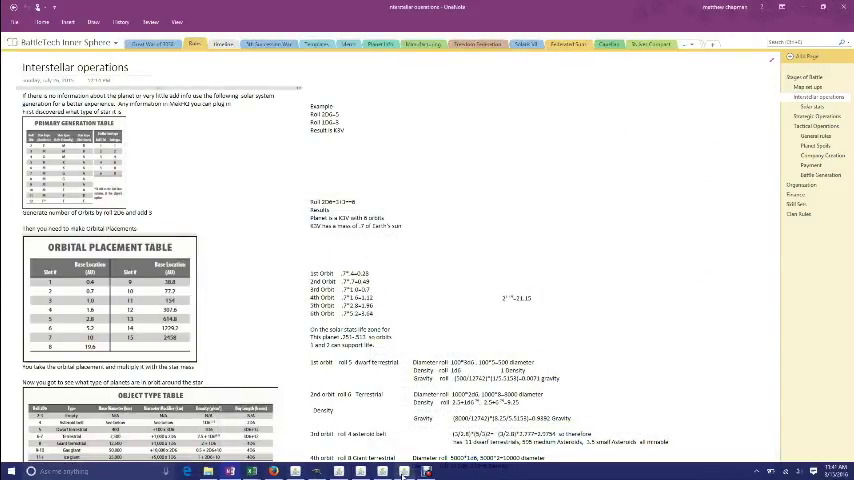
click(389, 472)
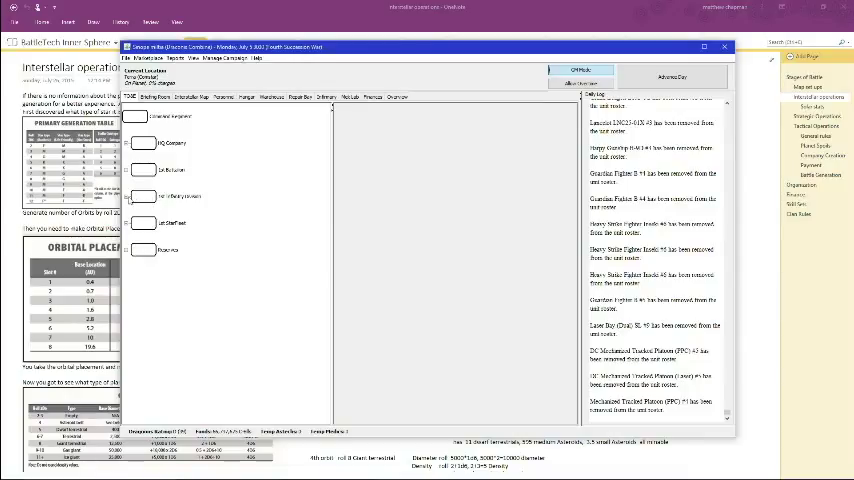
click(129, 198)
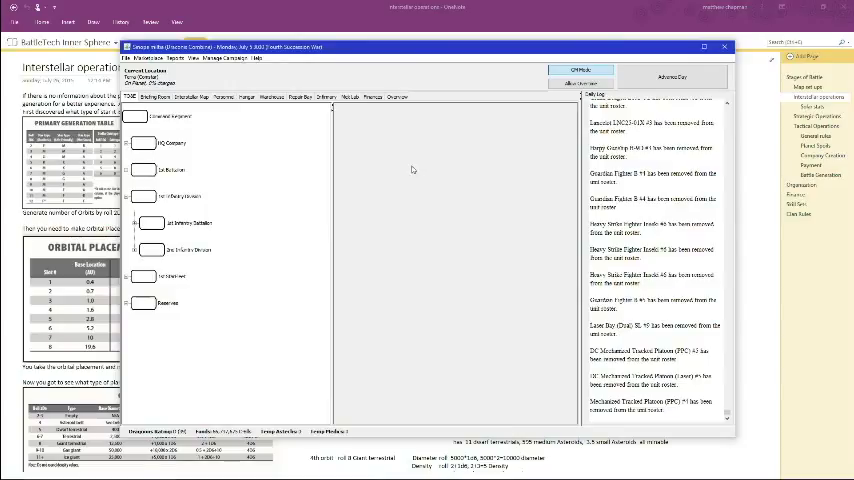
key(alt+Tab)
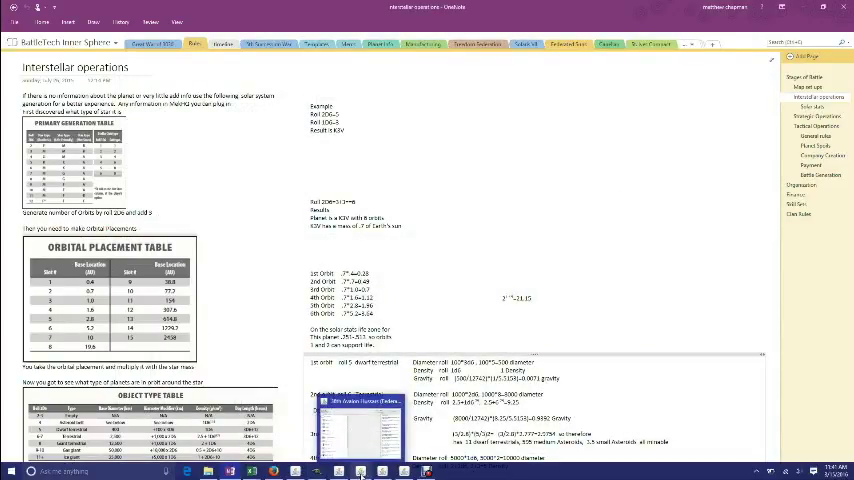
click(362, 472)
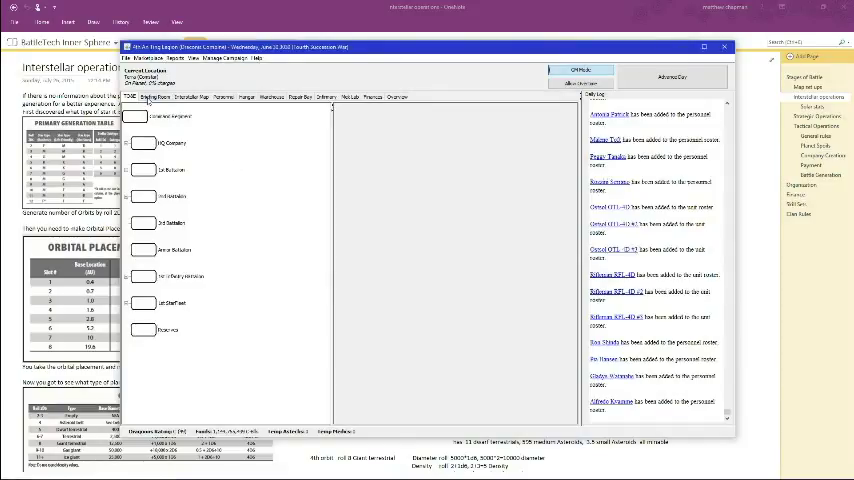
click(140, 118)
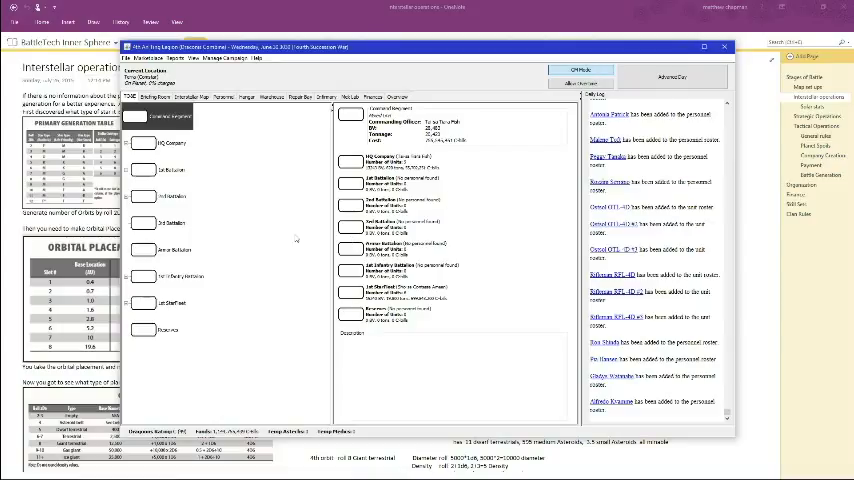
click(702, 47)
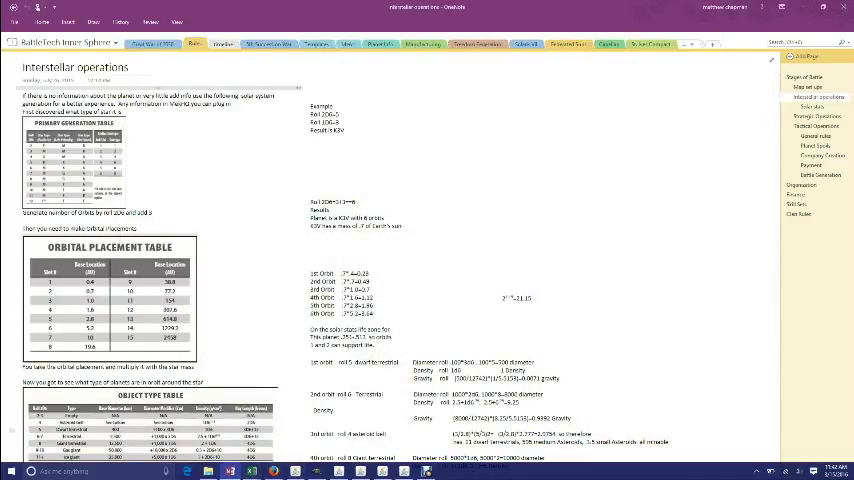
- Switch to the Roll20 game and pan the hex map east
key(alt+Tab)
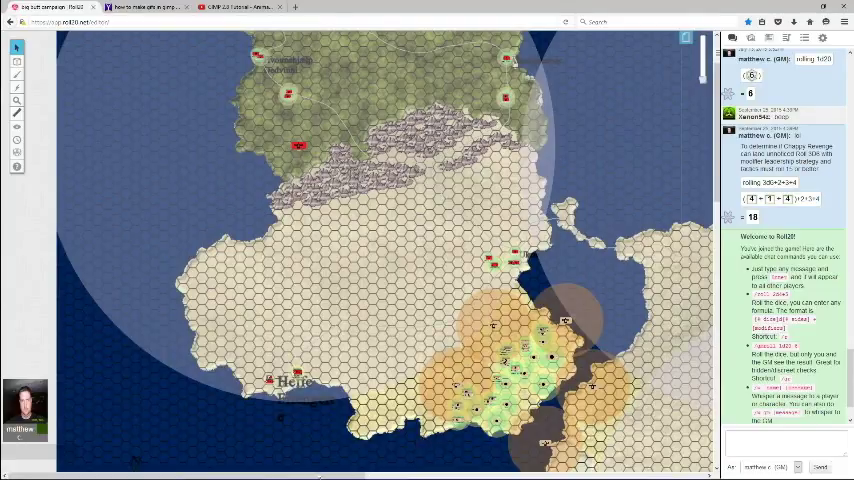
mouse_move(320, 475)
mouse_down()
mouse_move(500, 475)
mouse_move(300, 475)
mouse_up()
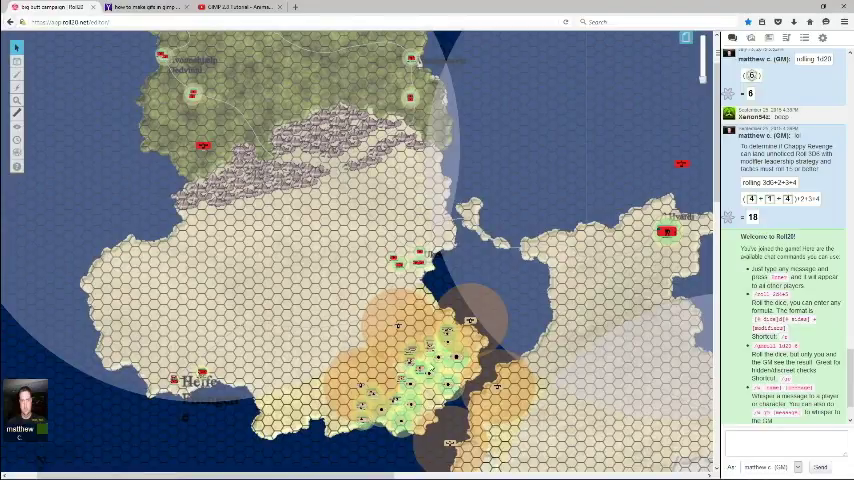
scroll(467, 55, up, 8)
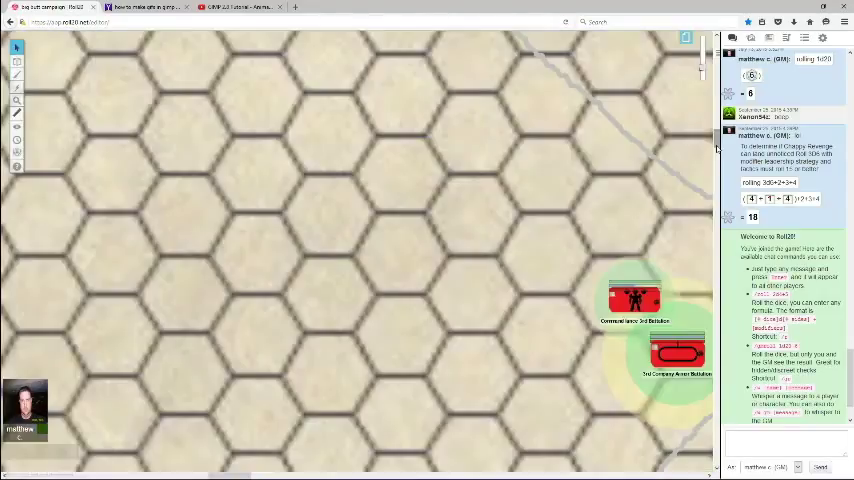
drag(703, 60, 707, 205)
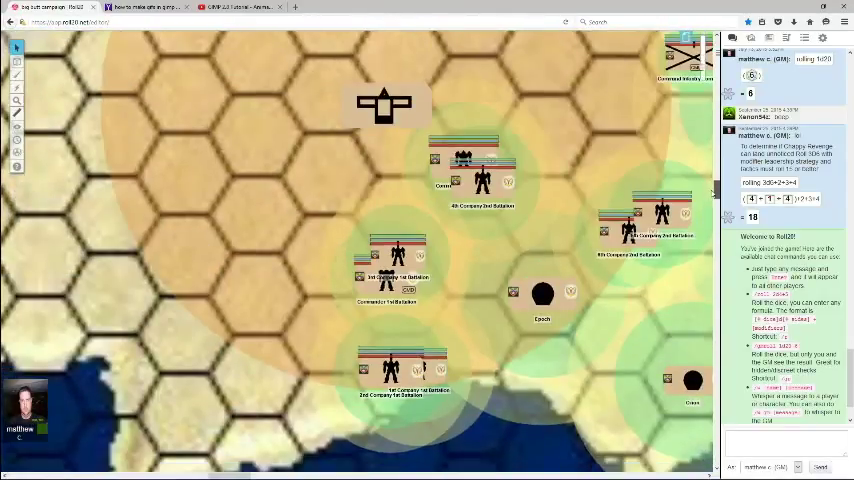
drag(397, 258, 355, 205)
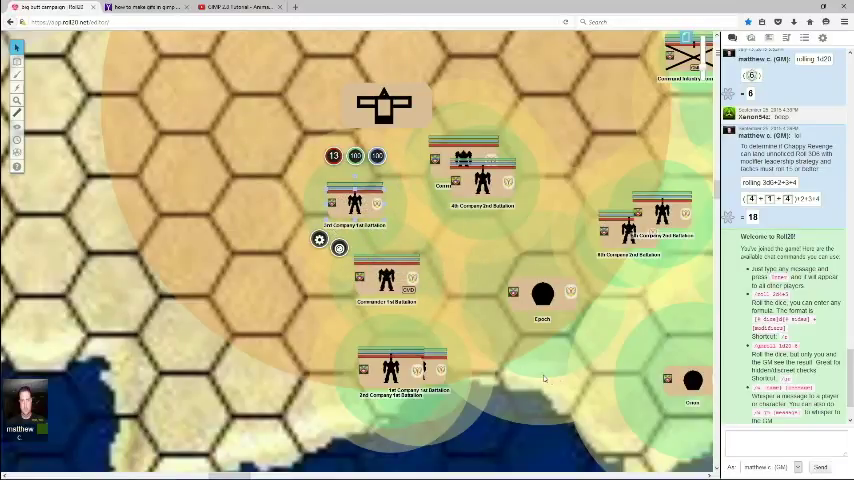
drag(355, 205, 375, 262)
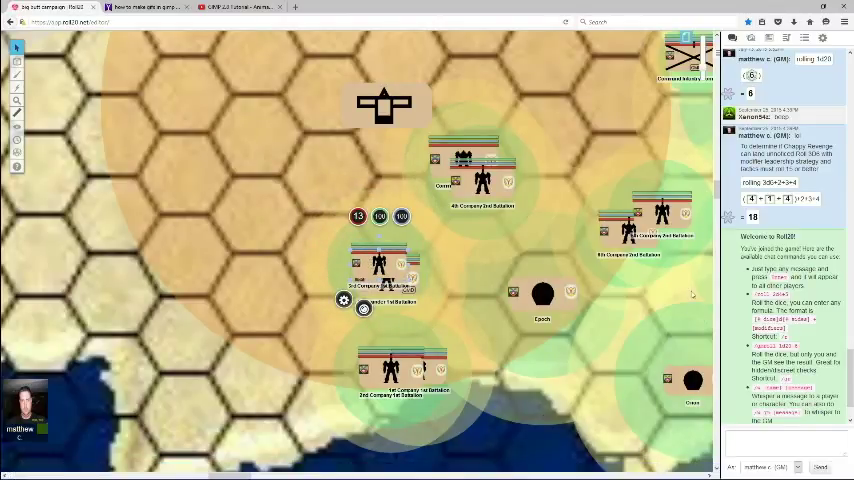
scroll(473, 442, up, 1)
drag(715, 182, 711, 150)
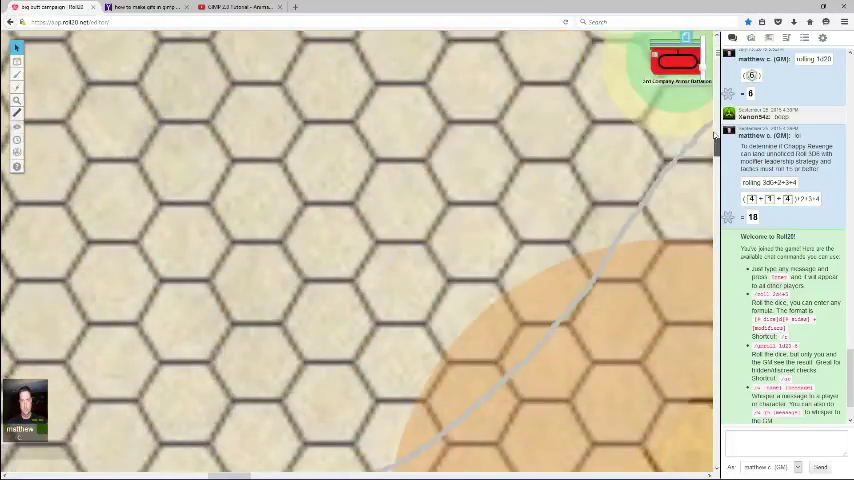
scroll(711, 150, down, 3)
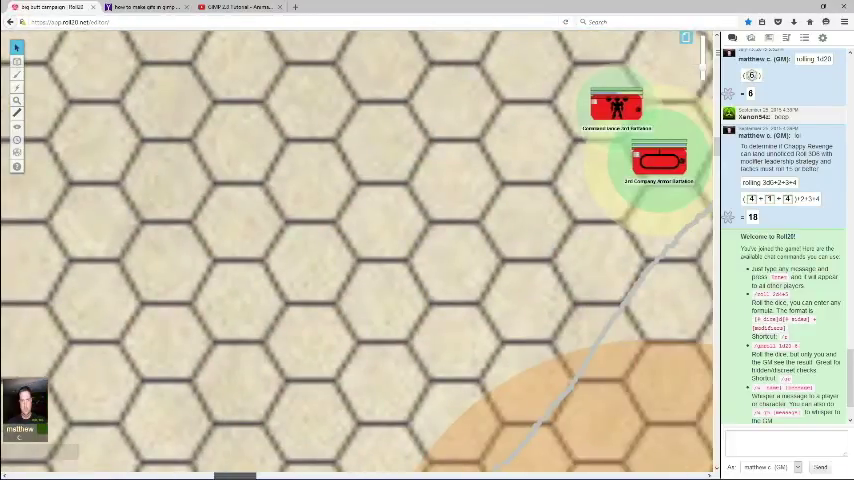
drag(240, 476, 320, 476)
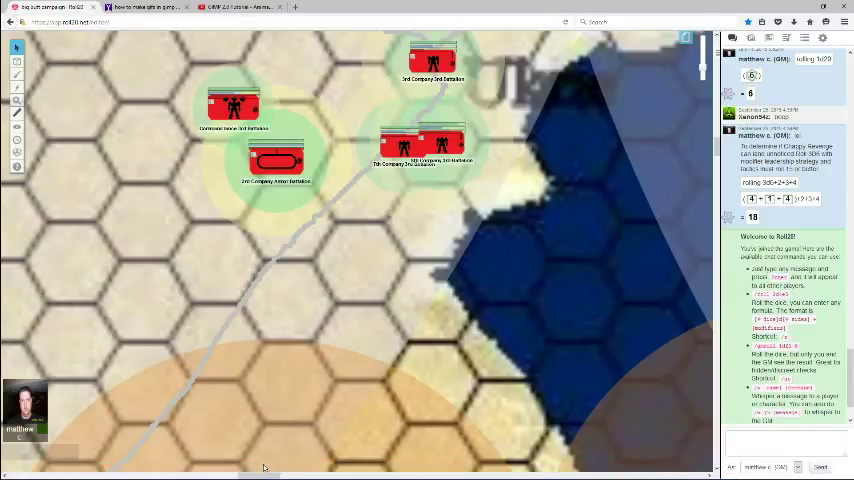
mouse_move(258, 477)
mouse_down()
mouse_move(225, 477)
mouse_move(252, 477)
mouse_up()
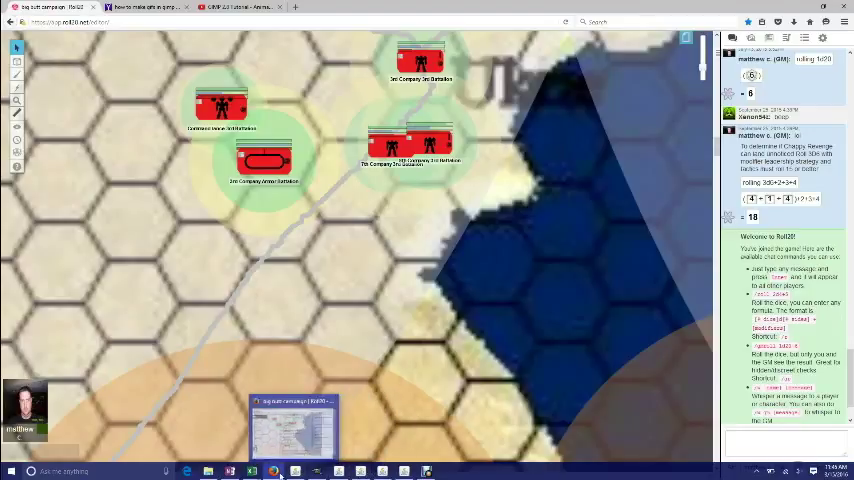
mouse_move(230, 471)
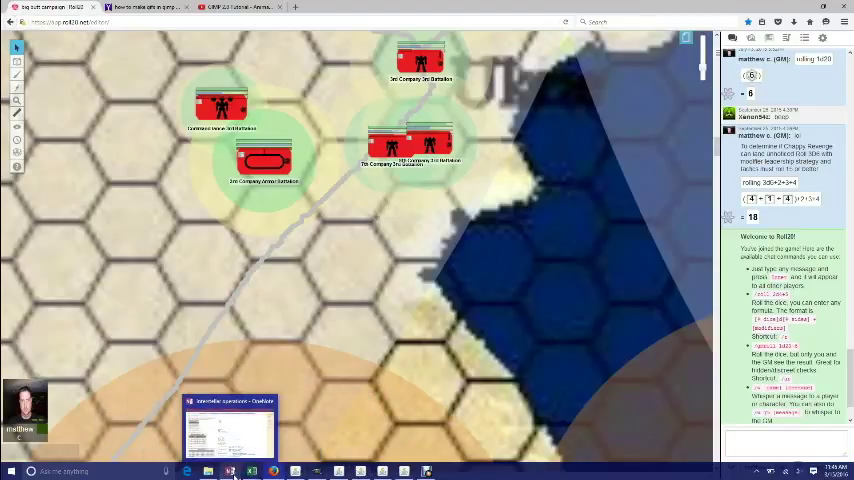
- Bring OneNote forward and step through Battle Generation, Payment and Planet Spoils to General rules
click(233, 471)
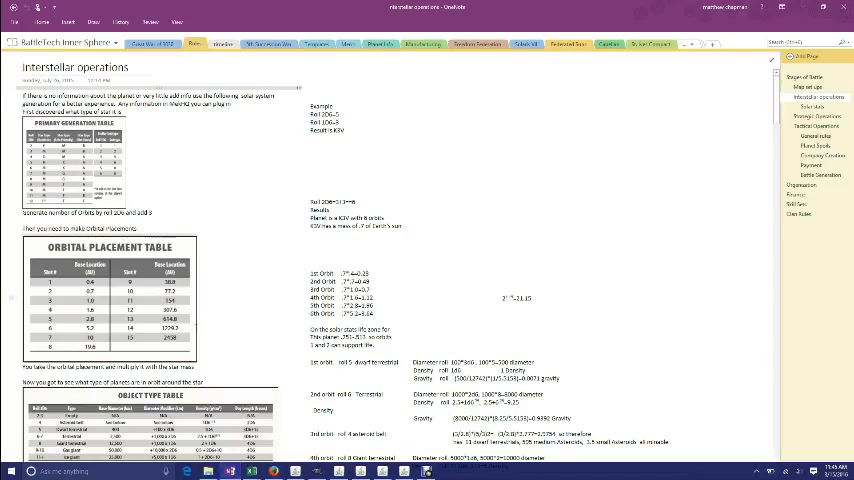
click(818, 175)
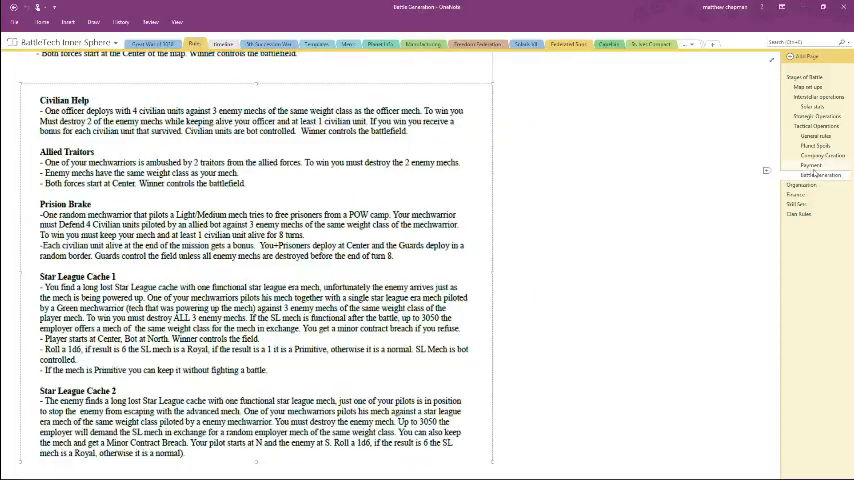
click(822, 165)
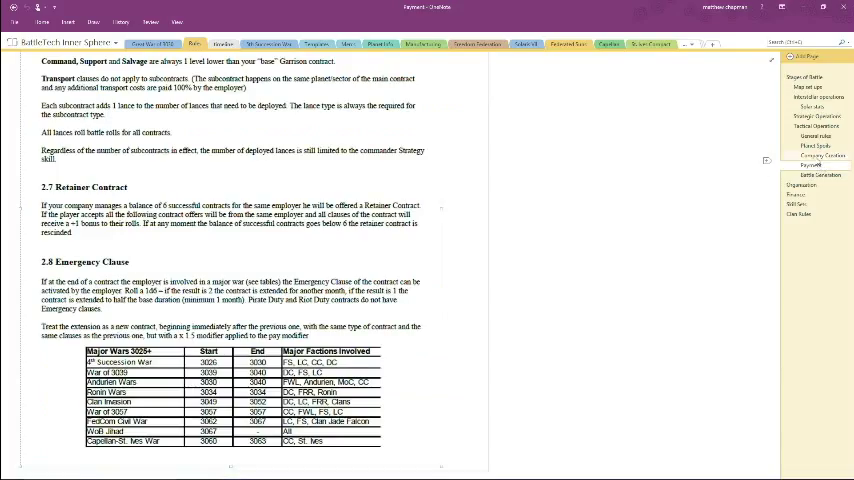
click(815, 150)
click(815, 146)
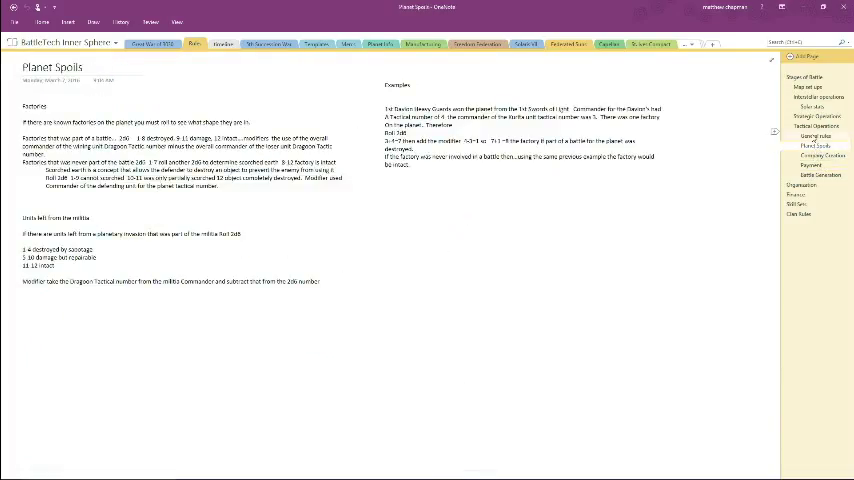
scroll(399, 253, down, 2)
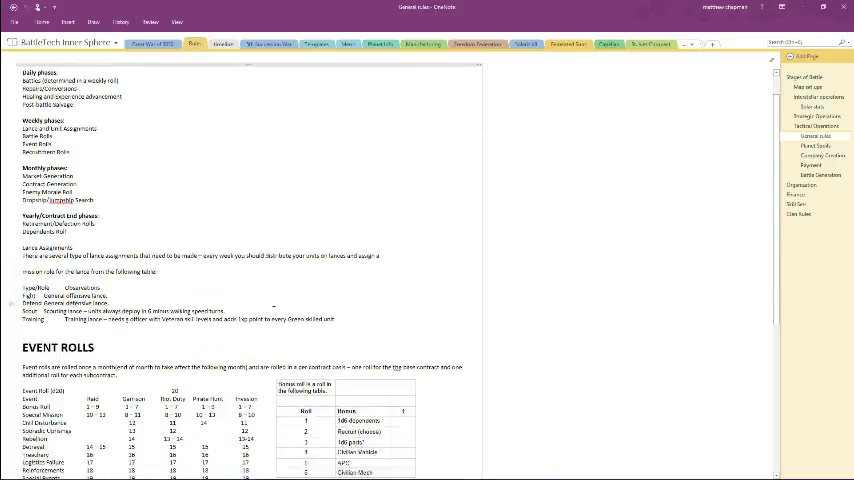
scroll(399, 253, down, 2)
scroll(272, 310, up, 2)
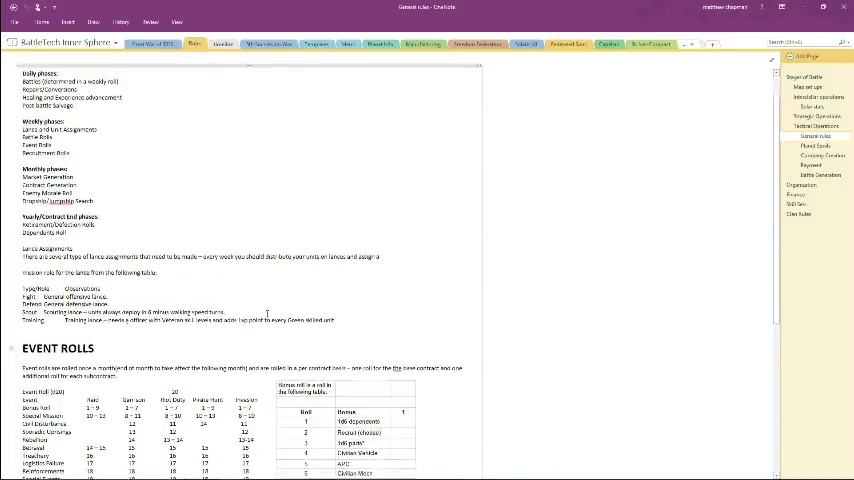
scroll(257, 322, up, 2)
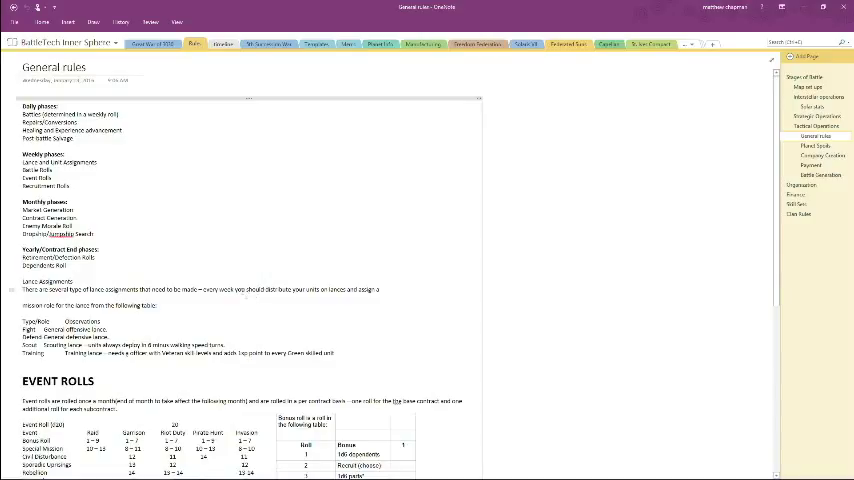
scroll(235, 289, down, 3)
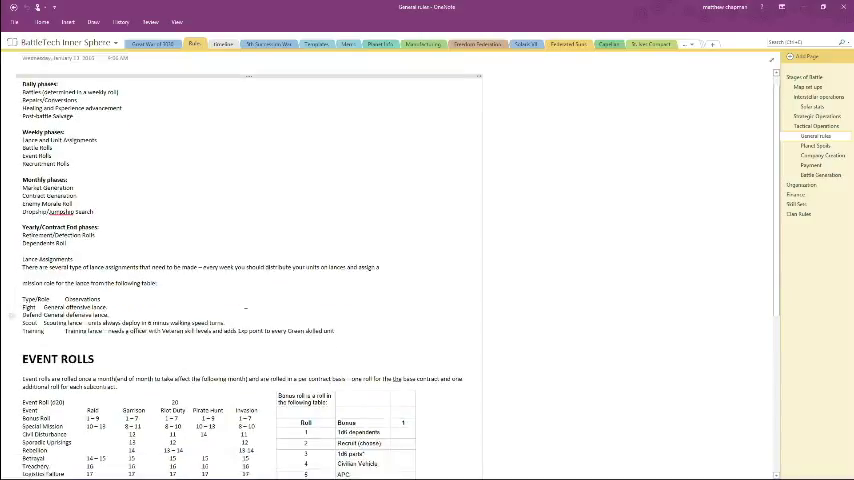
scroll(235, 289, down, 3)
scroll(258, 300, down, 2)
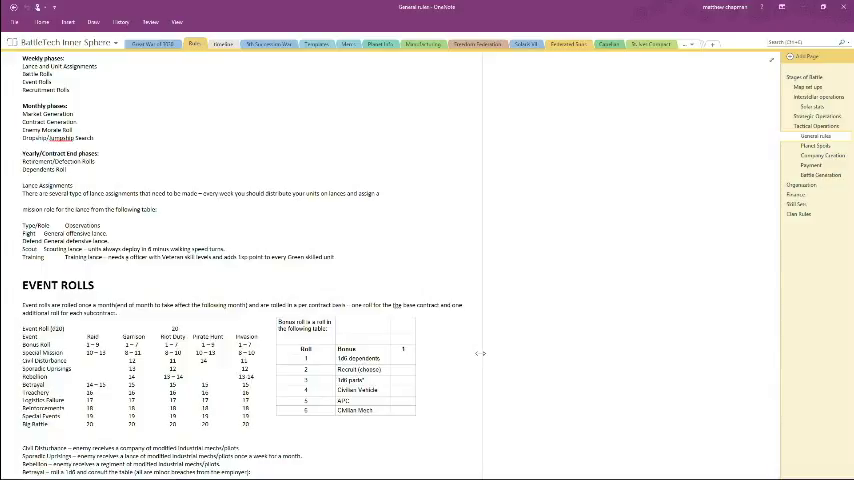
scroll(515, 384, down, 2)
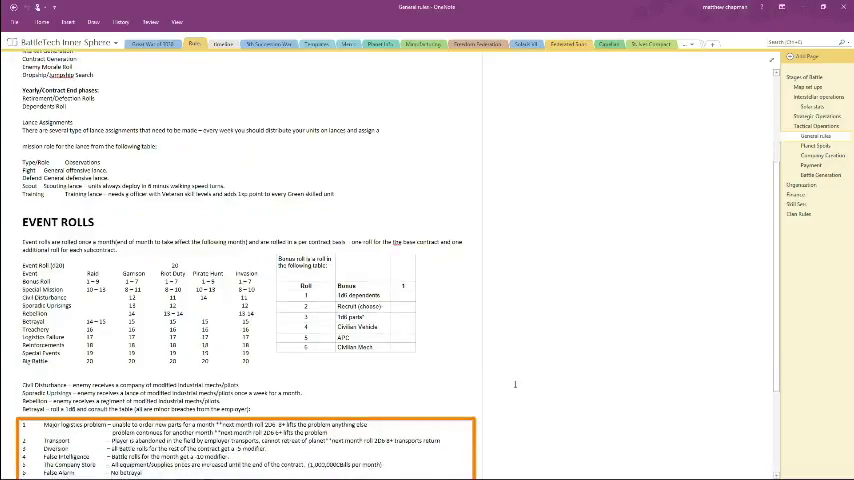
scroll(515, 384, down, 1)
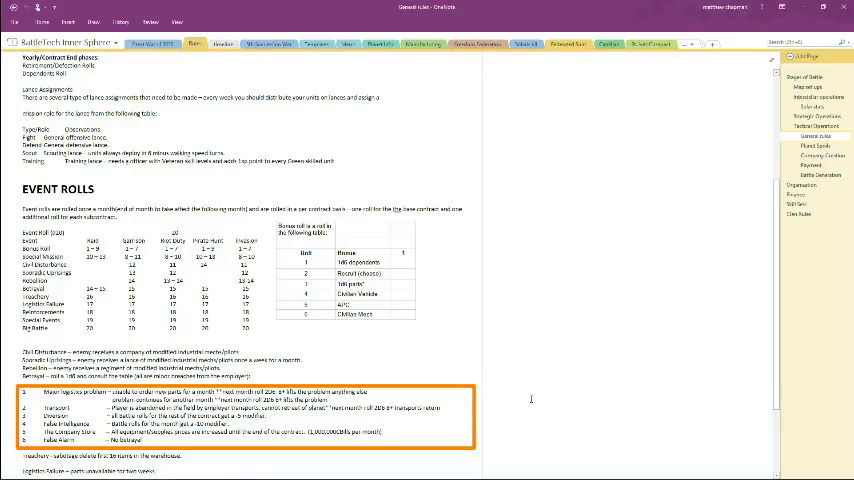
scroll(515, 383, down, 3)
scroll(530, 411, down, 2)
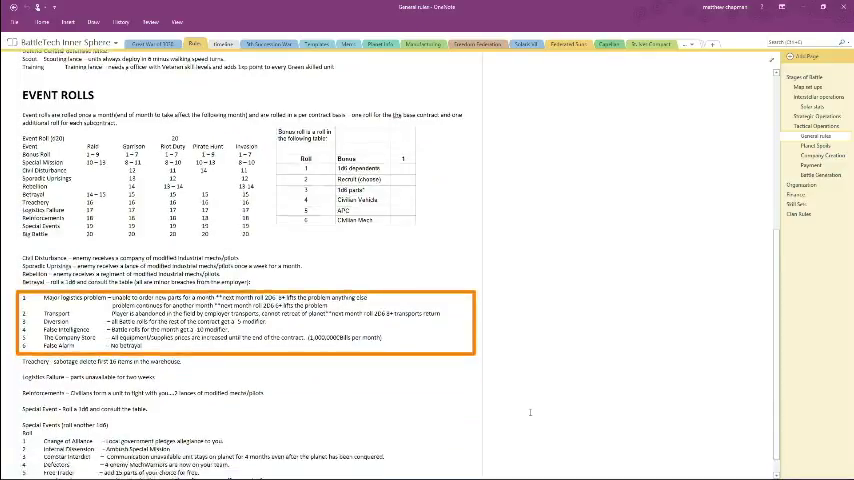
scroll(528, 417, down, 1)
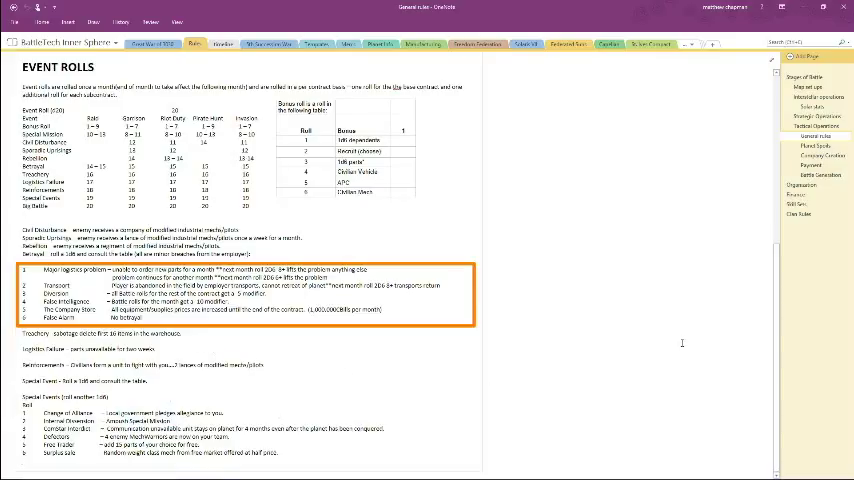
scroll(581, 315, up, 3)
scroll(581, 315, up, 3)
scroll(581, 315, up, 3)
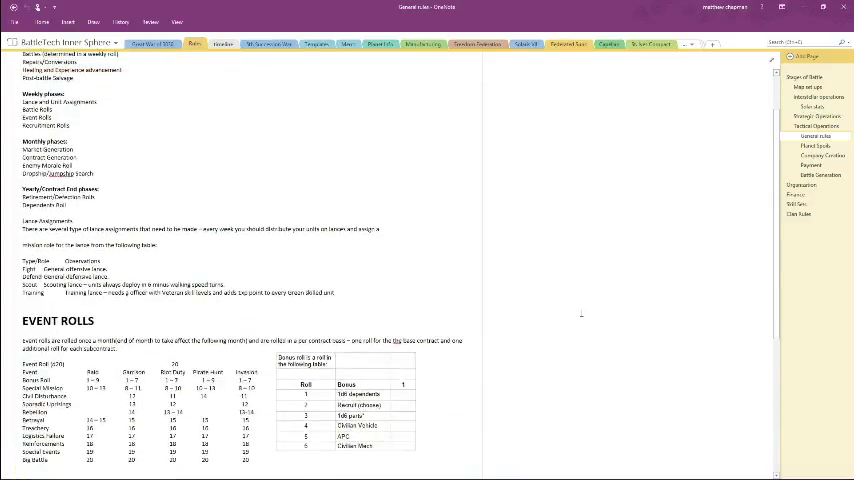
scroll(581, 315, up, 2)
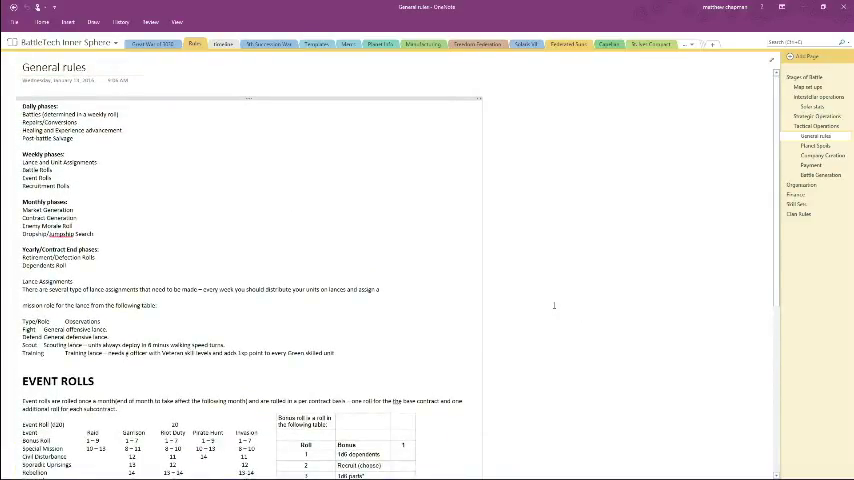
- Browse Tactical, Strategic and Interstellar operations and Map set ups, then switch to the regiment's section
click(815, 126)
click(816, 116)
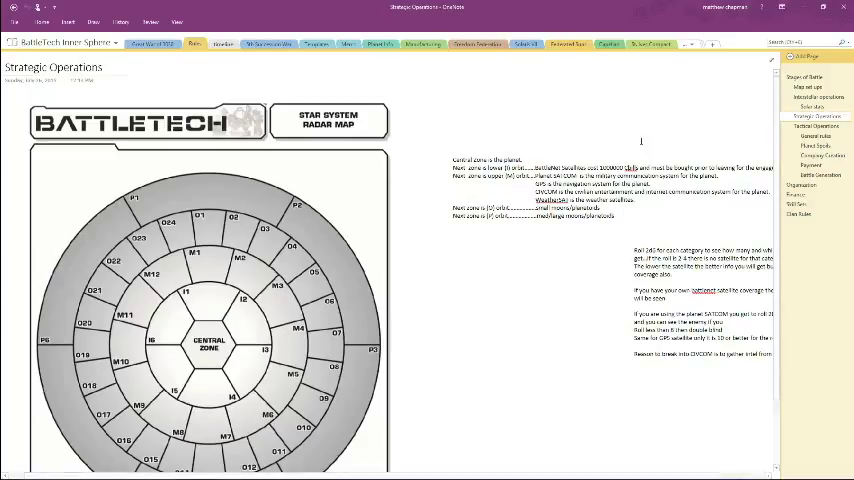
click(814, 98)
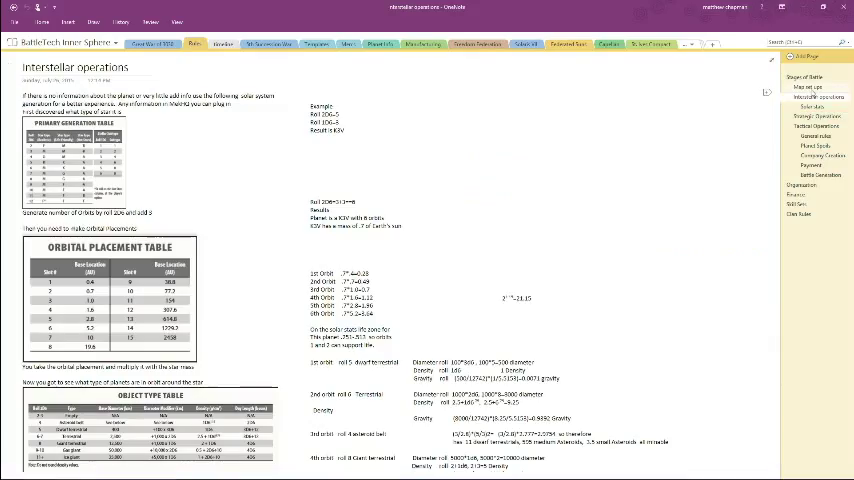
click(809, 87)
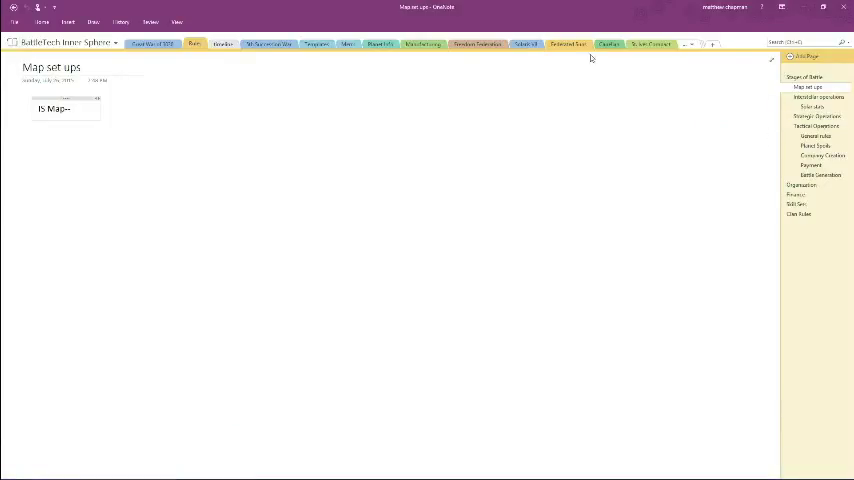
click(470, 43)
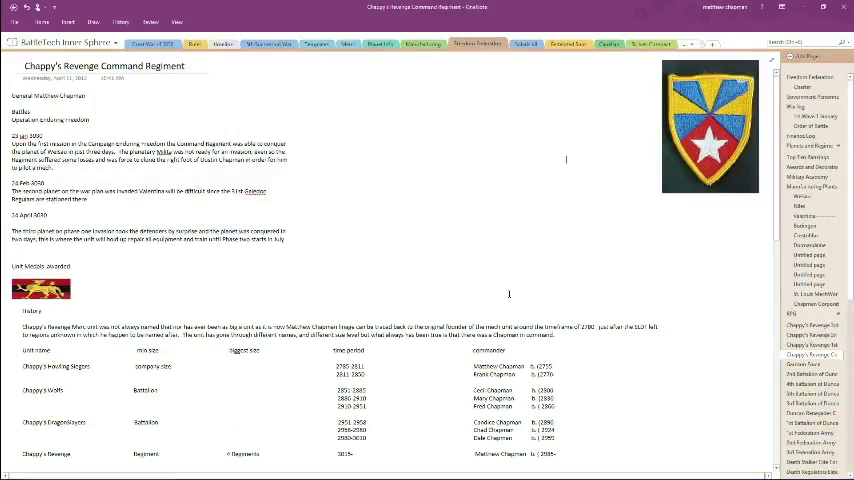